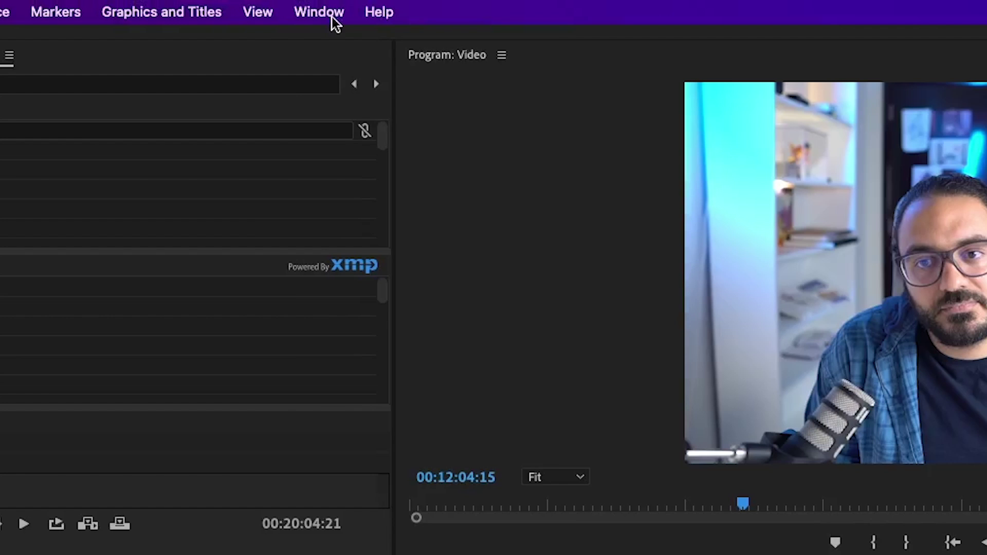
Step: Open the Silence Remover panel and import C0456.mp4 into a new C0456 sequence
{"action": "left_click", "coordinate": [332, 17]}
{"action": "mouse_move", "coordinate": [327, 99]}
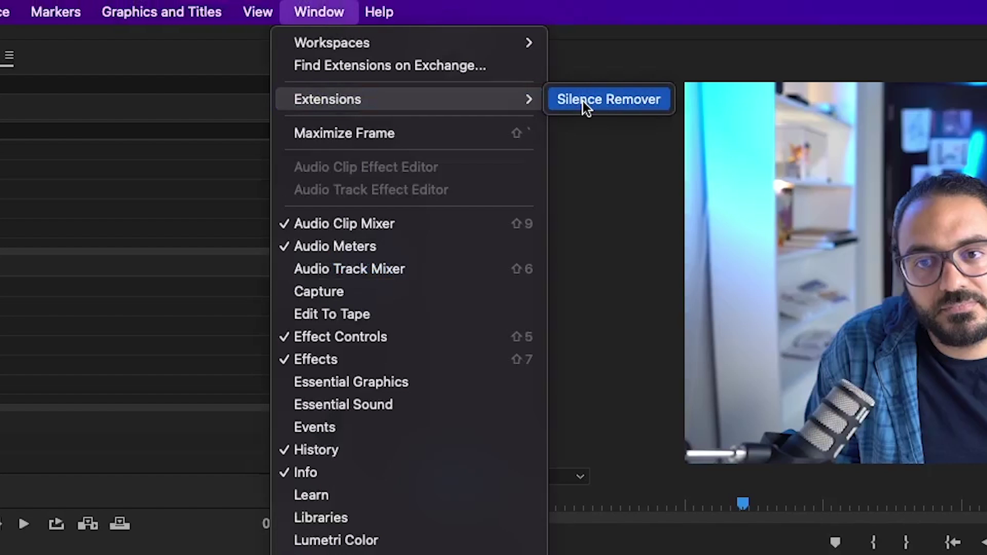
{"action": "left_click", "coordinate": [583, 101]}
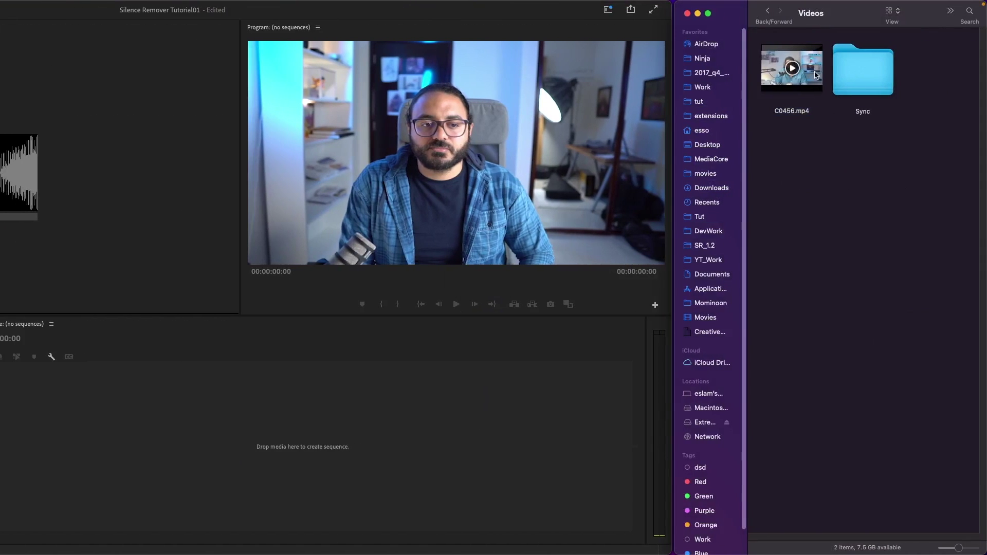
{"action": "mouse_move", "coordinate": [789, 66]}
{"action": "left_mouse_down"}
{"action": "mouse_move", "coordinate": [71, 487]}
{"action": "mouse_move", "coordinate": [140, 440]}
{"action": "left_mouse_up"}
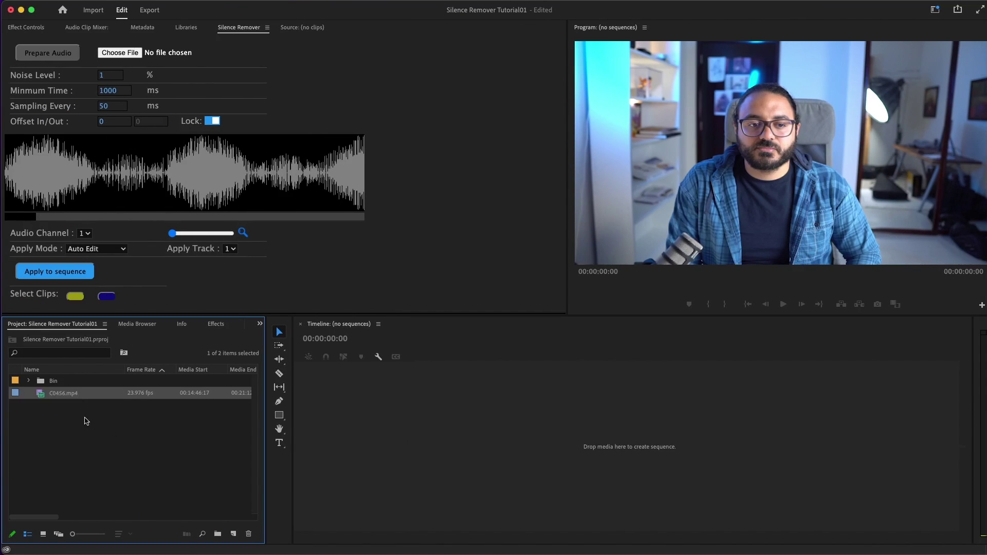
{"action": "left_click", "coordinate": [64, 397]}
{"action": "left_click_drag", "start_coordinate": [232, 534], "coordinate": [233, 534]}
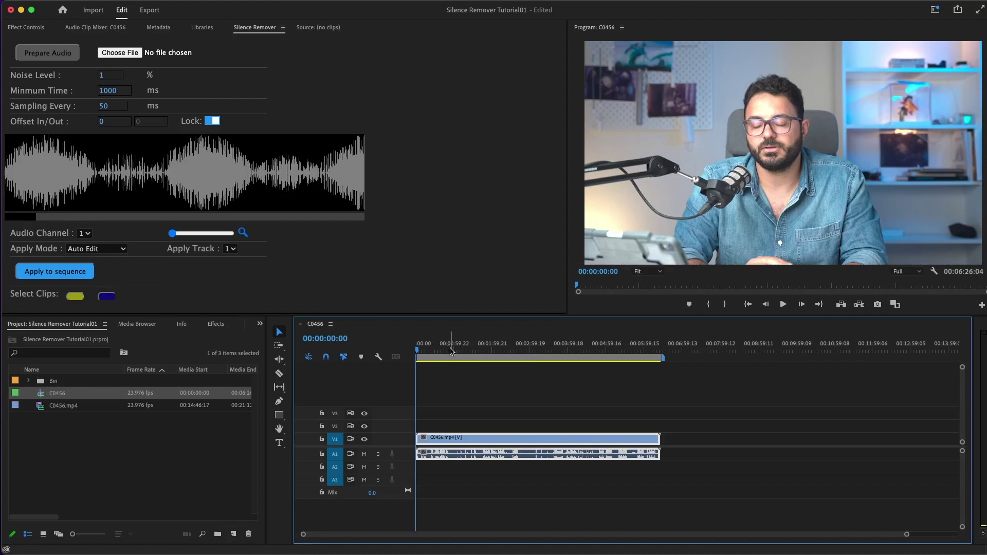
Step: Shift the C0456 clip later so it starts about three minutes into the timeline
{"action": "left_click_drag", "start_coordinate": [450, 352], "coordinate": [534, 353]}
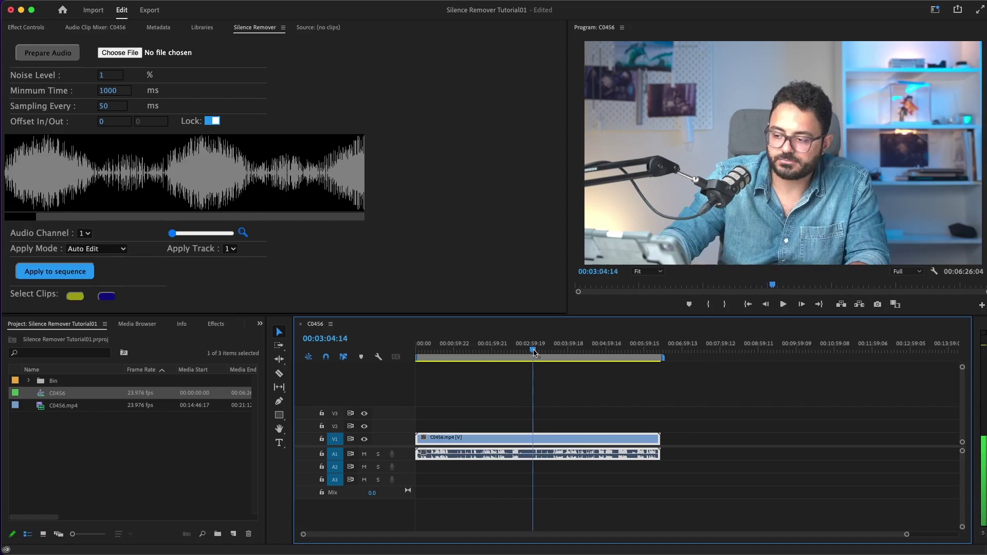
{"action": "left_click_drag", "start_coordinate": [535, 353], "coordinate": [422, 352]}
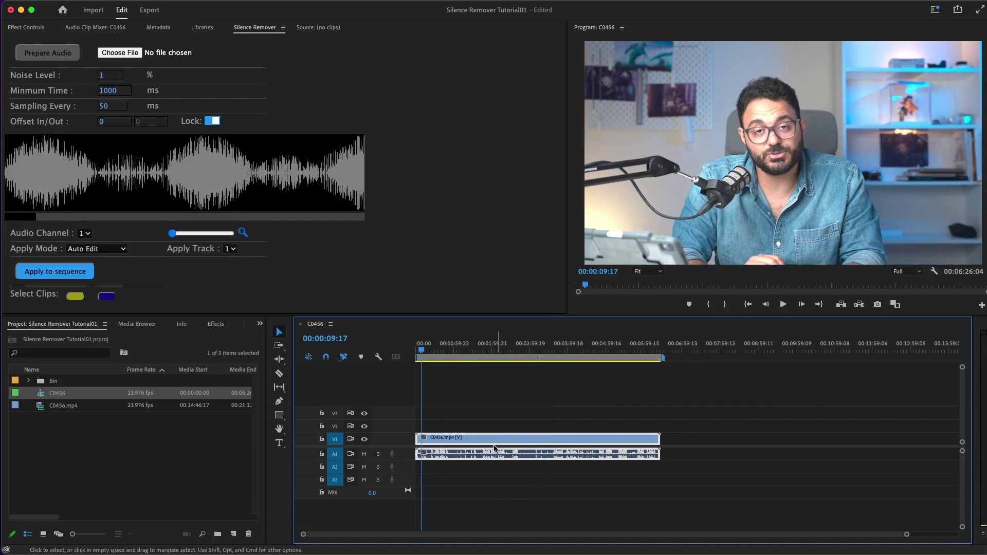
{"action": "left_click_drag", "start_coordinate": [486, 442], "coordinate": [604, 442]}
{"action": "left_click_drag", "start_coordinate": [553, 351], "coordinate": [608, 351]}
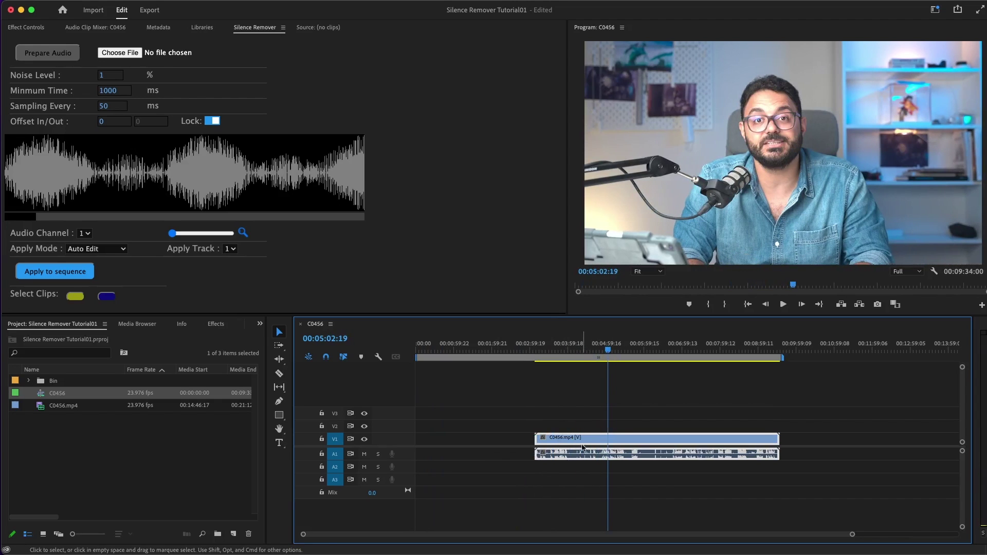
Step: Extract the C0456 sequence's audio with Prepare Audio, outputting to the Videos folder
{"action": "left_click", "coordinate": [60, 57]}
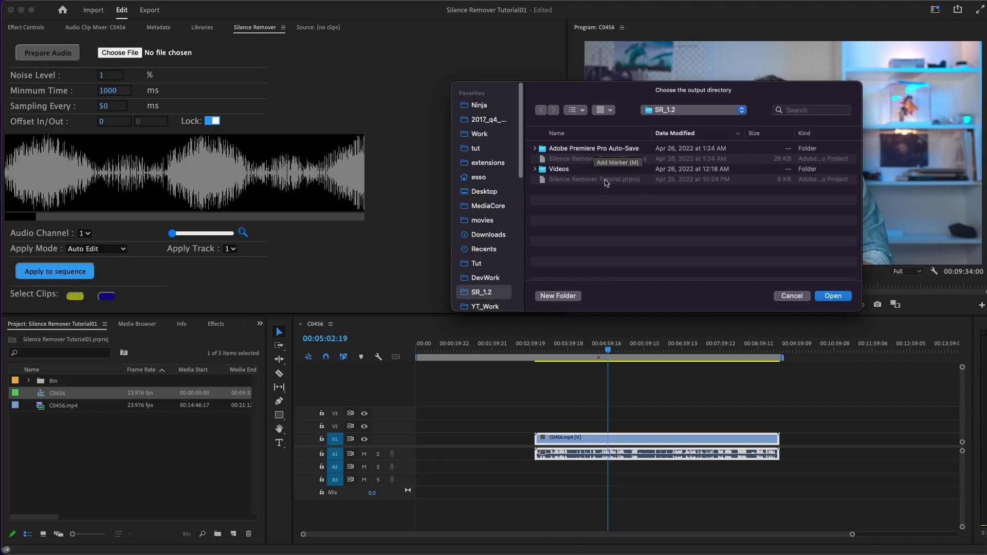
{"action": "double_click", "coordinate": [558, 170]}
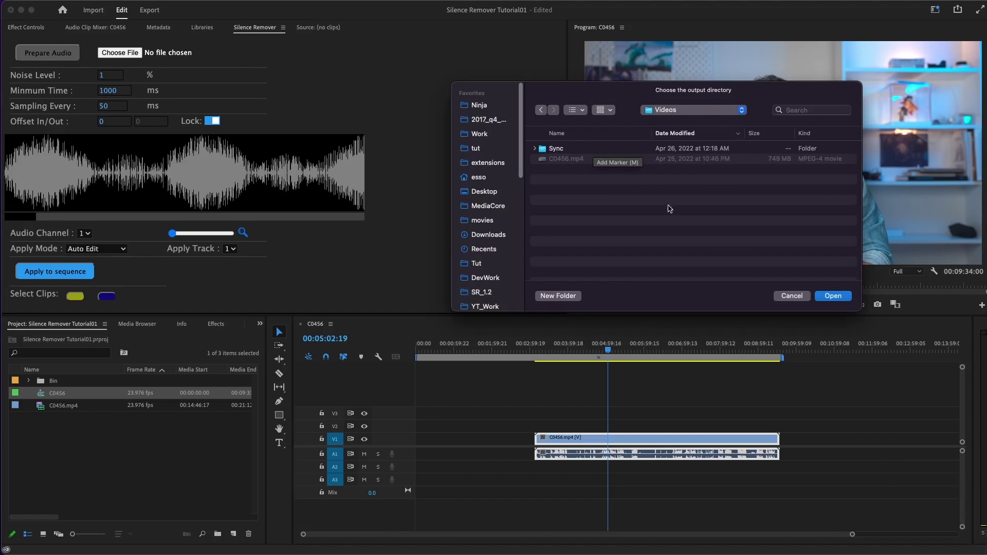
{"action": "key", "text": "Return"}
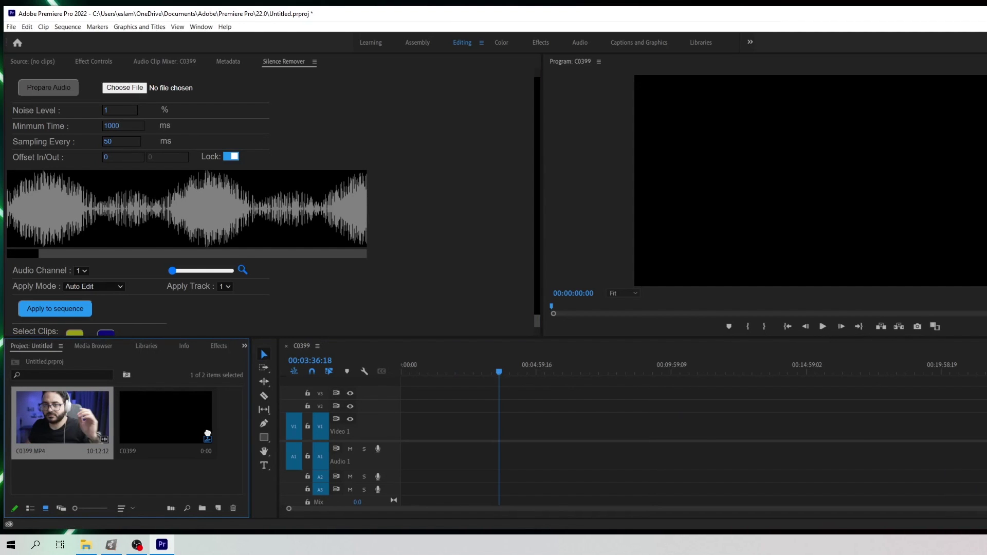
Step: Place C0399.MP4 into its sequence on the timeline
{"action": "left_click_drag", "start_coordinate": [51, 416], "coordinate": [655, 424]}
{"action": "left_click", "coordinate": [707, 416]}
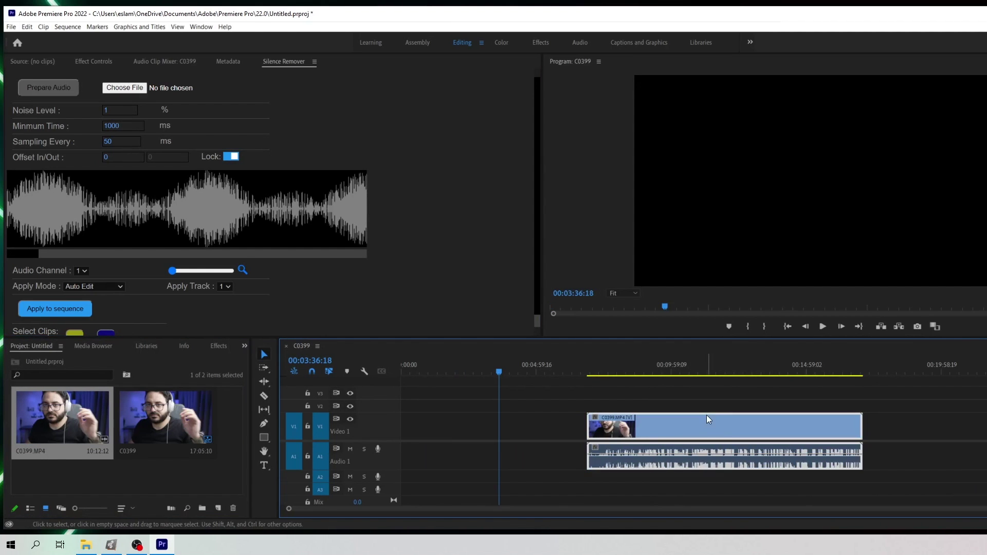
{"action": "left_click", "coordinate": [713, 366]}
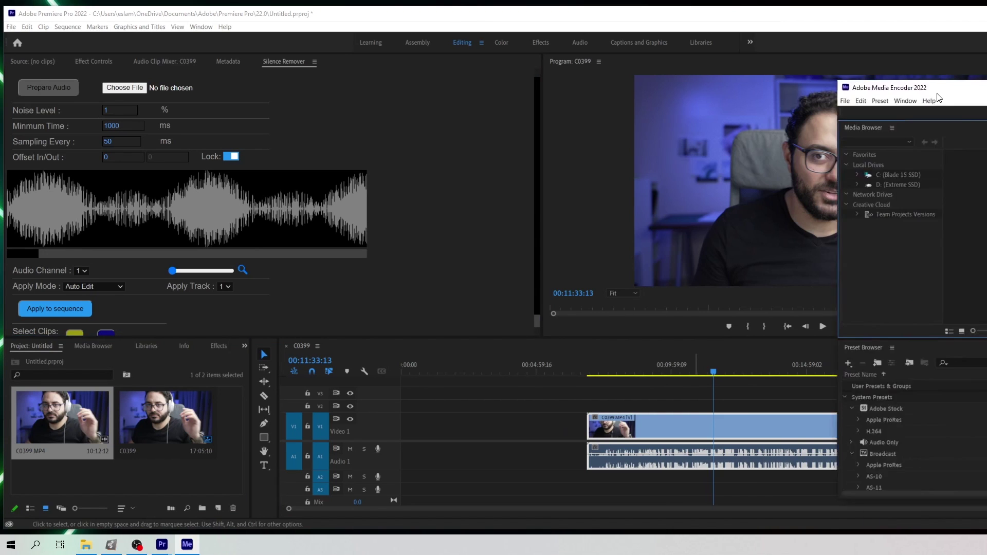
Step: Rearrange the Media Encoder and Premiere windows to bring the Choose Folder dialog into view
{"action": "left_click", "coordinate": [186, 546]}
{"action": "left_click_drag", "start_coordinate": [646, 72], "coordinate": [648, 88]}
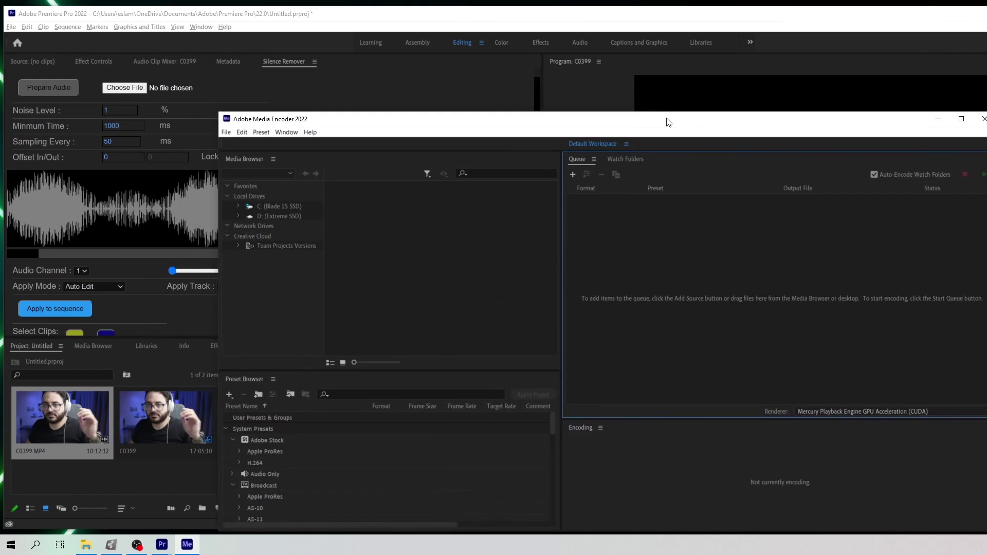
{"action": "left_click", "coordinate": [431, 27]}
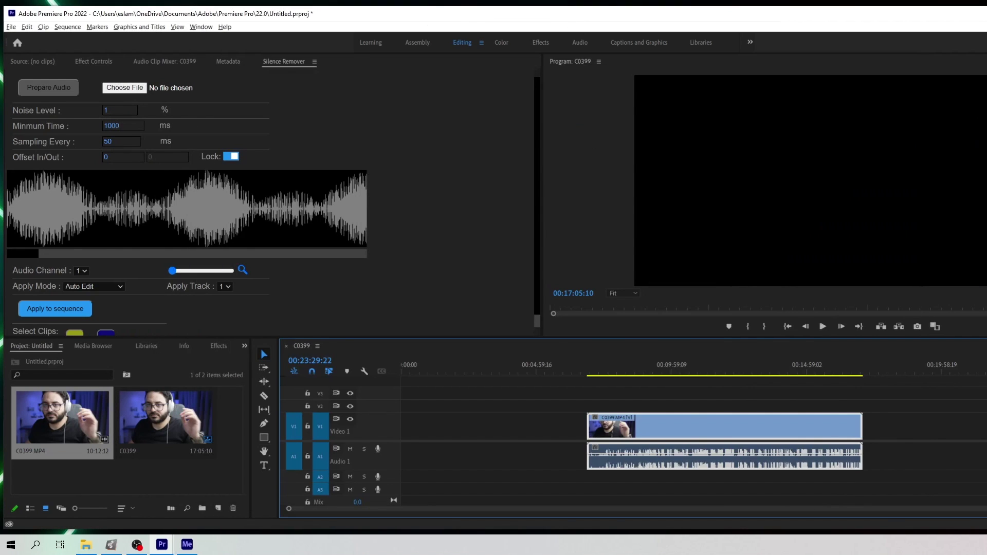
{"action": "left_click_drag", "start_coordinate": [941, 18], "coordinate": [793, 215]}
{"action": "left_click", "coordinate": [474, 88]}
{"action": "left_click_drag", "start_coordinate": [474, 88], "coordinate": [986, 118]}
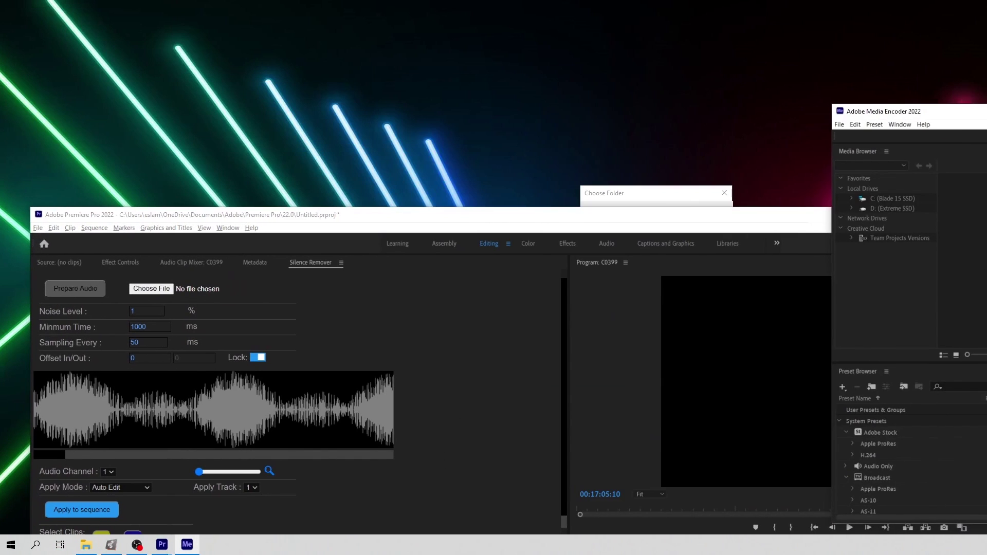
{"action": "left_click_drag", "start_coordinate": [644, 196], "coordinate": [629, 90]}
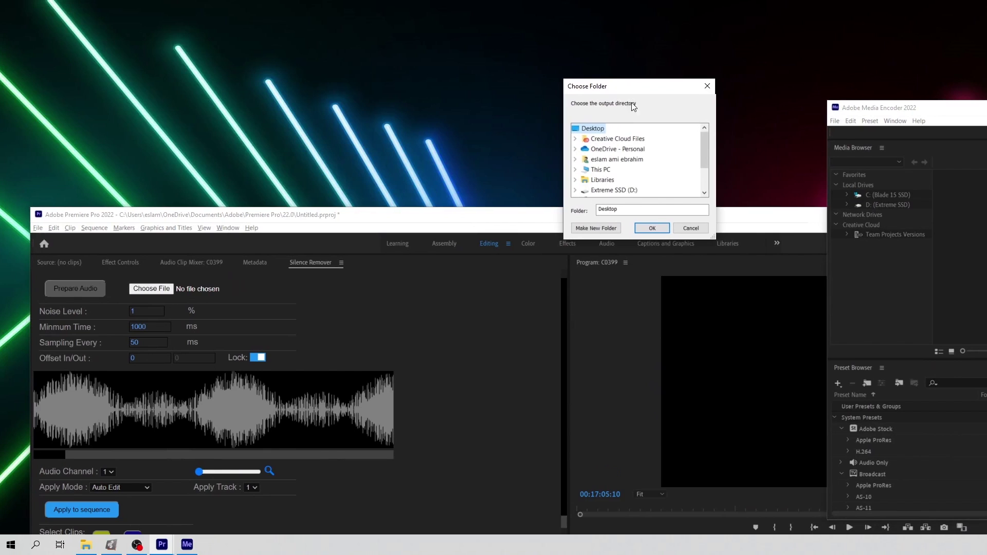
{"action": "left_click_drag", "start_coordinate": [707, 158], "coordinate": [708, 196]}
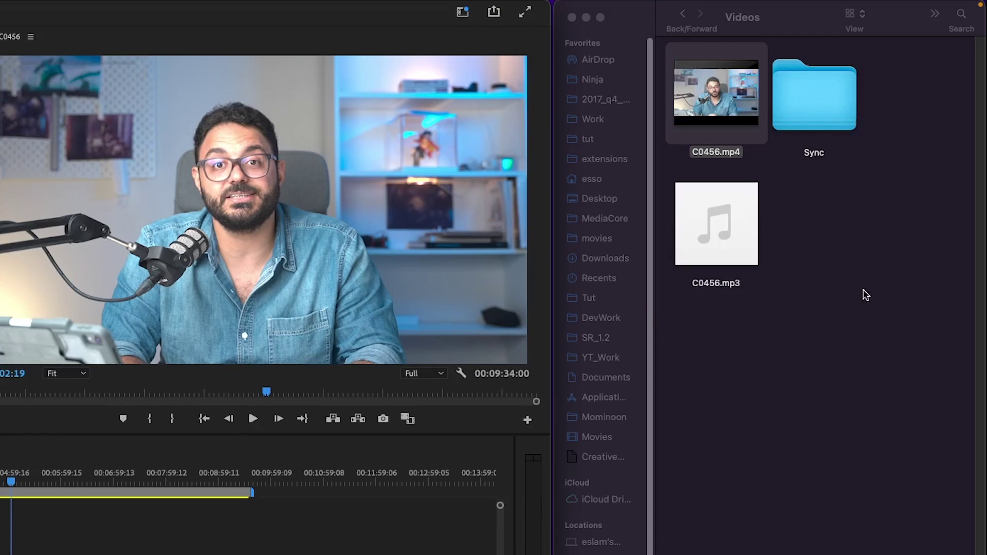
Step: Load C0456.mp3 into Silence Remover and apply its 47 detected silences to sequence C0456
{"action": "left_click", "coordinate": [865, 295]}
{"action": "left_click", "coordinate": [737, 252]}
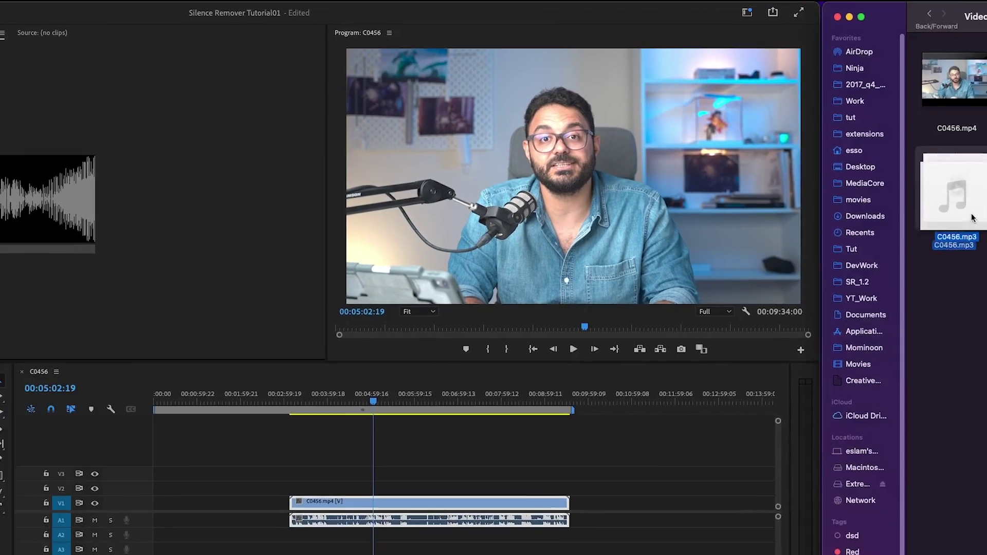
{"action": "mouse_move", "coordinate": [748, 265]}
{"action": "left_mouse_down"}
{"action": "mouse_move", "coordinate": [517, 222]}
{"action": "mouse_move", "coordinate": [130, 53]}
{"action": "left_mouse_up"}
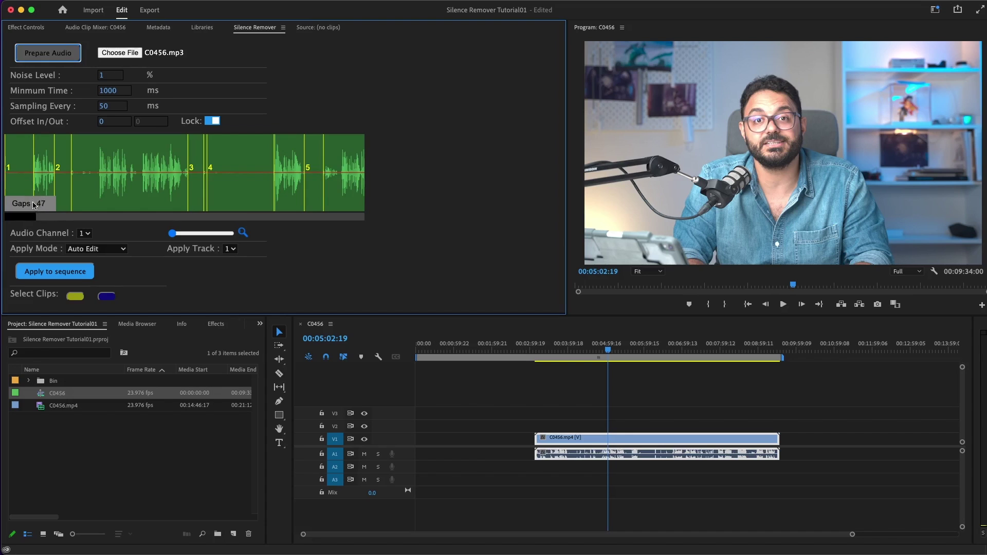
{"action": "left_click", "coordinate": [650, 411]}
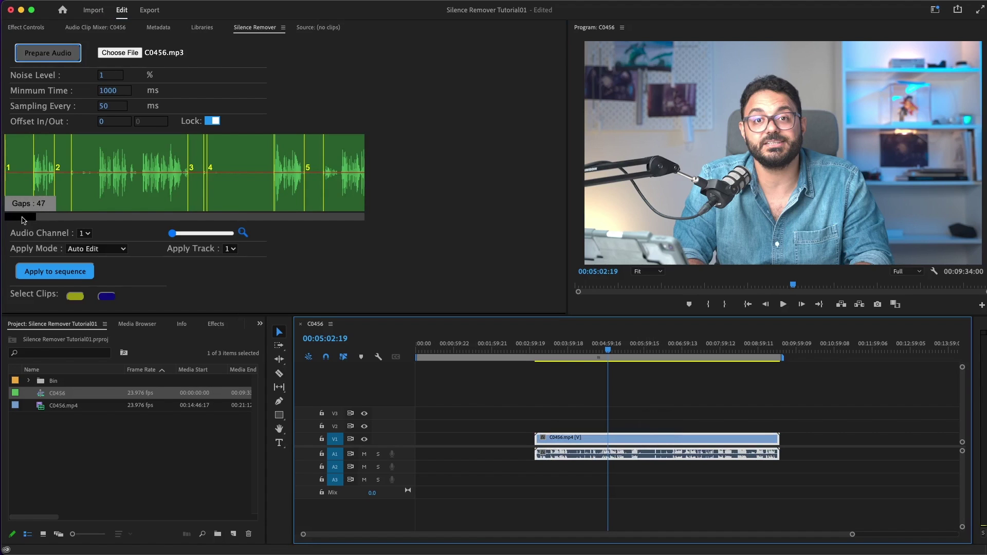
{"action": "left_click", "coordinate": [66, 276]}
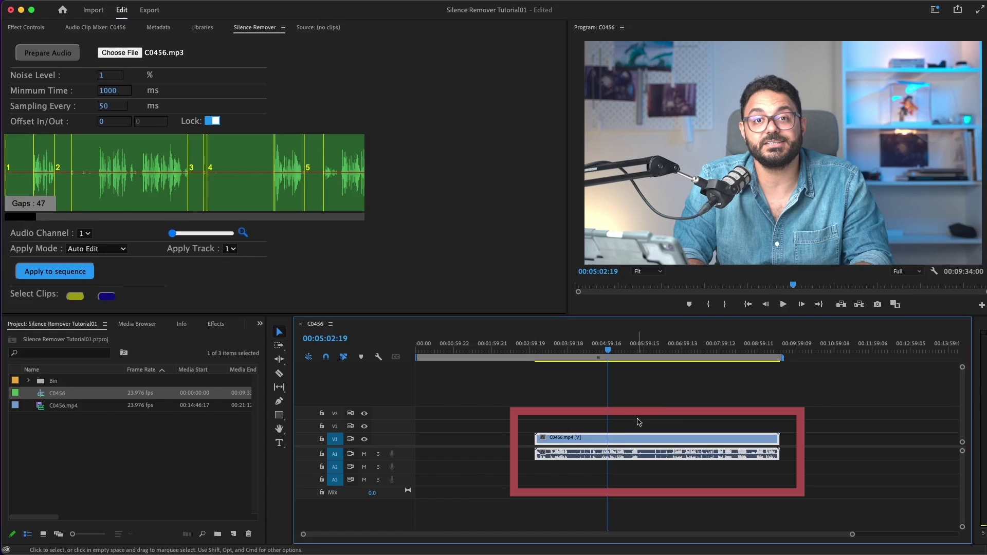
Step: Apply the silence cuts to C0456 and enlarge tracks V1 and A1 to view them
{"action": "left_click", "coordinate": [63, 276]}
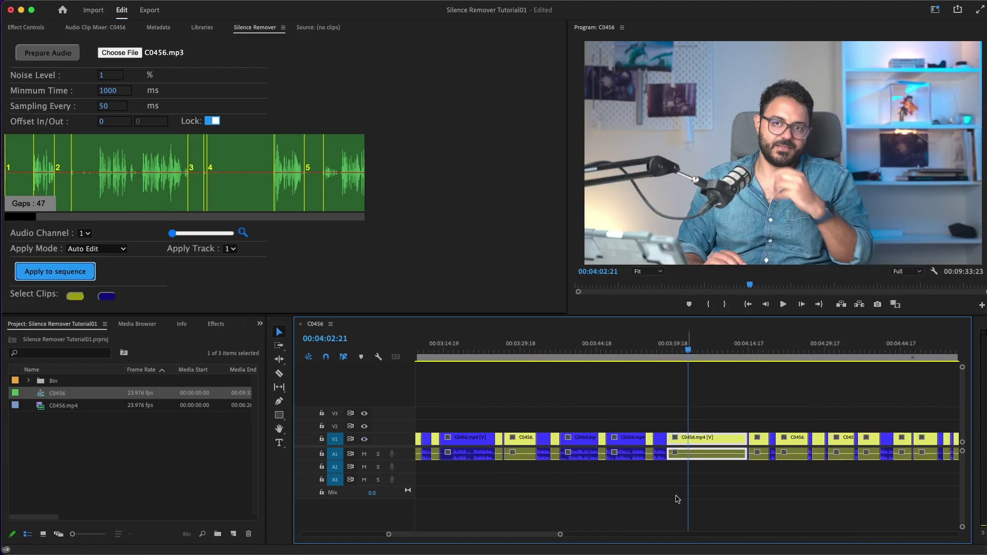
{"action": "key", "text": "minus"}
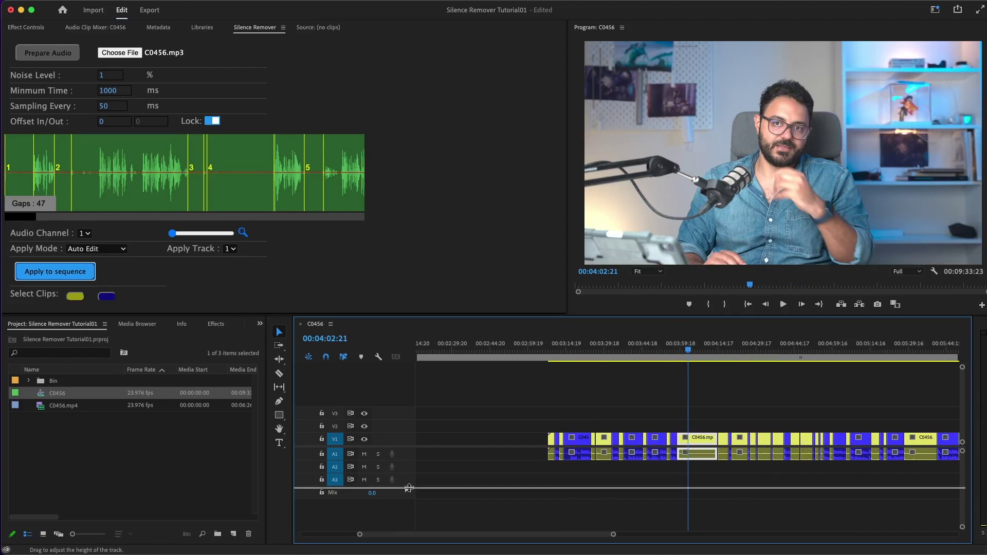
{"action": "left_click_drag", "start_coordinate": [409, 487], "coordinate": [409, 515]}
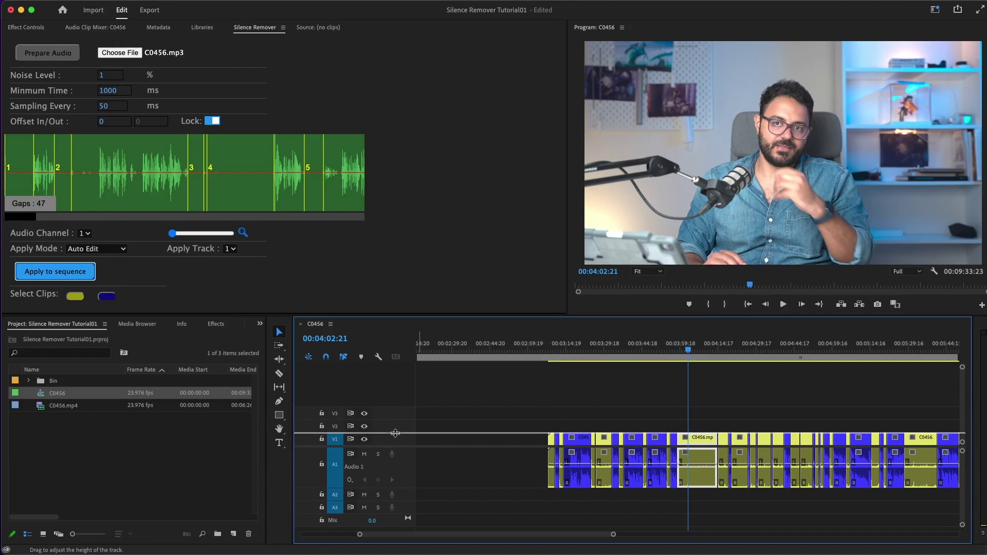
{"action": "left_click_drag", "start_coordinate": [395, 435], "coordinate": [395, 401]}
Step: Zoom the timeline around 00:03:16 and magnify the Silence Remover waveform preview
{"action": "left_click", "coordinate": [575, 345]}
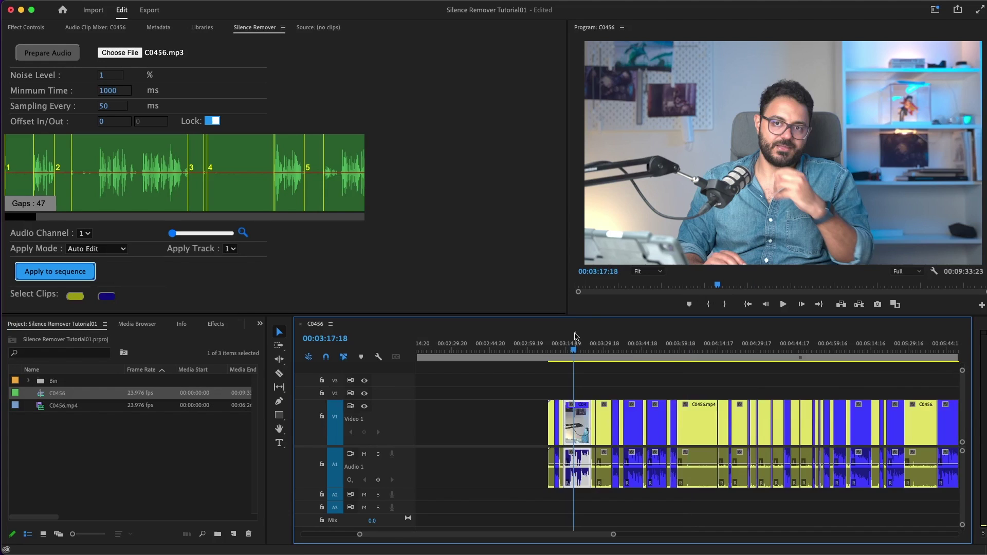
{"action": "key", "text": "equal"}
{"action": "key", "text": "equal"}
{"action": "key", "text": "equal"}
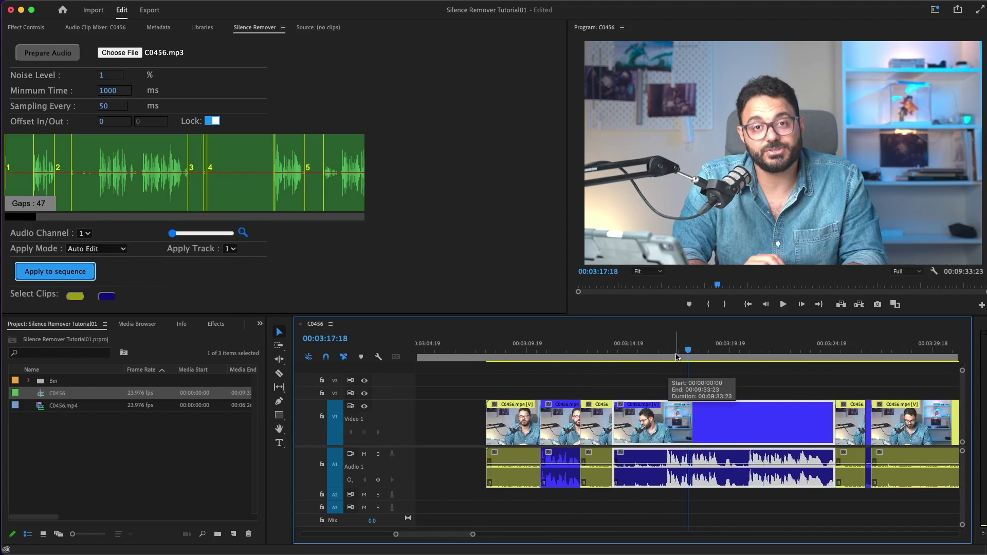
{"action": "left_click", "coordinate": [654, 358]}
{"action": "key", "text": "equal"}
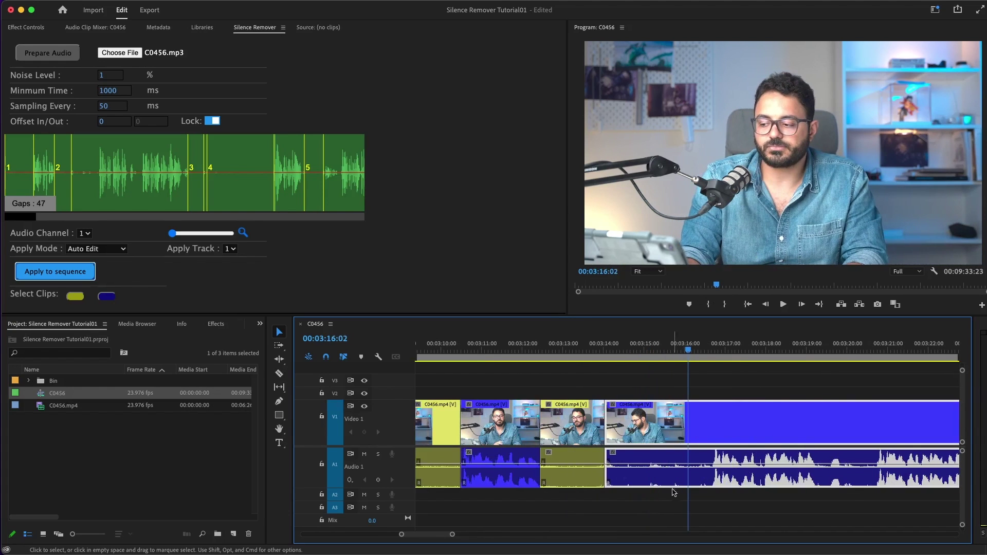
{"action": "key", "text": "minus"}
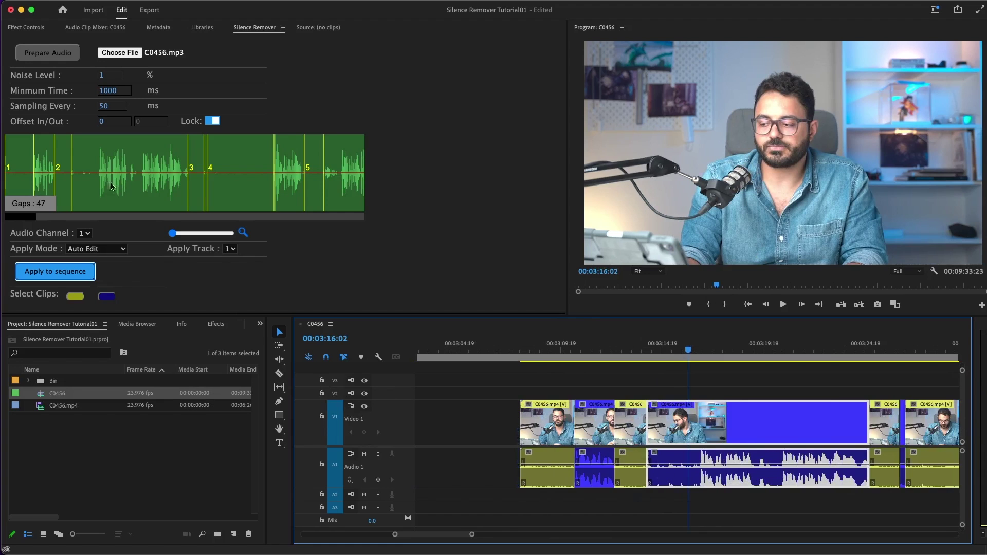
{"action": "left_click_drag", "start_coordinate": [204, 234], "coordinate": [233, 237]}
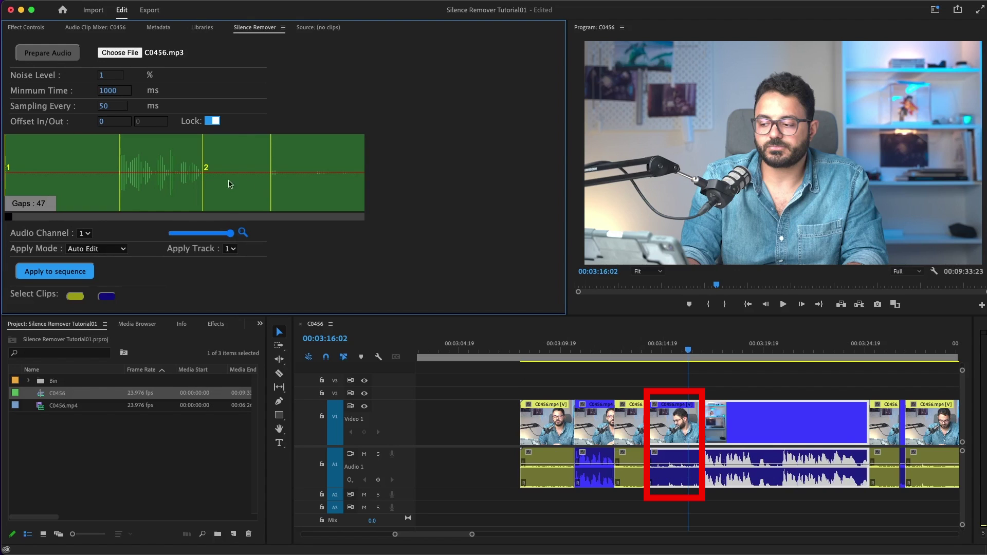
Step: Raise the Silence Remover Noise Level to 3%
{"action": "left_click_drag", "start_coordinate": [12, 221], "coordinate": [15, 221]}
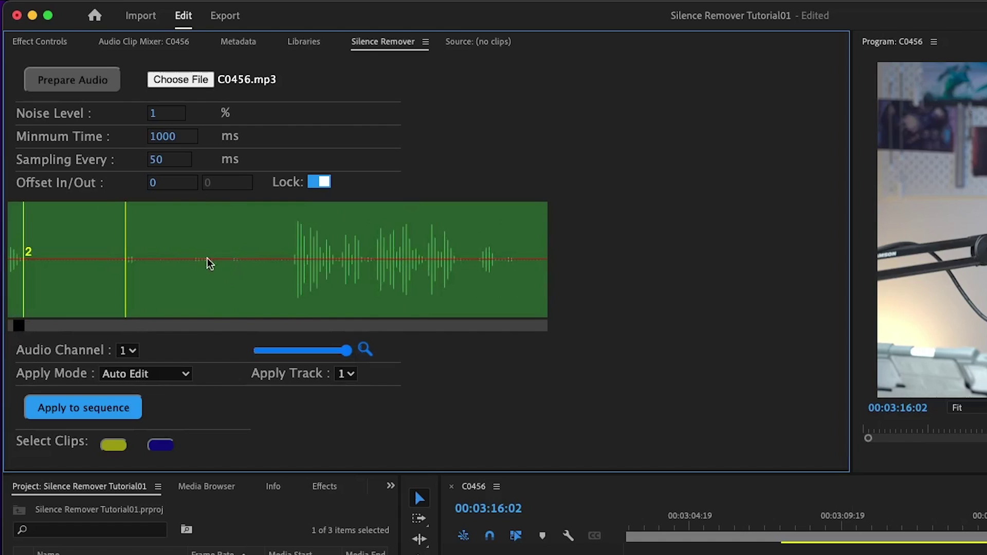
{"action": "double_click", "coordinate": [161, 112]}
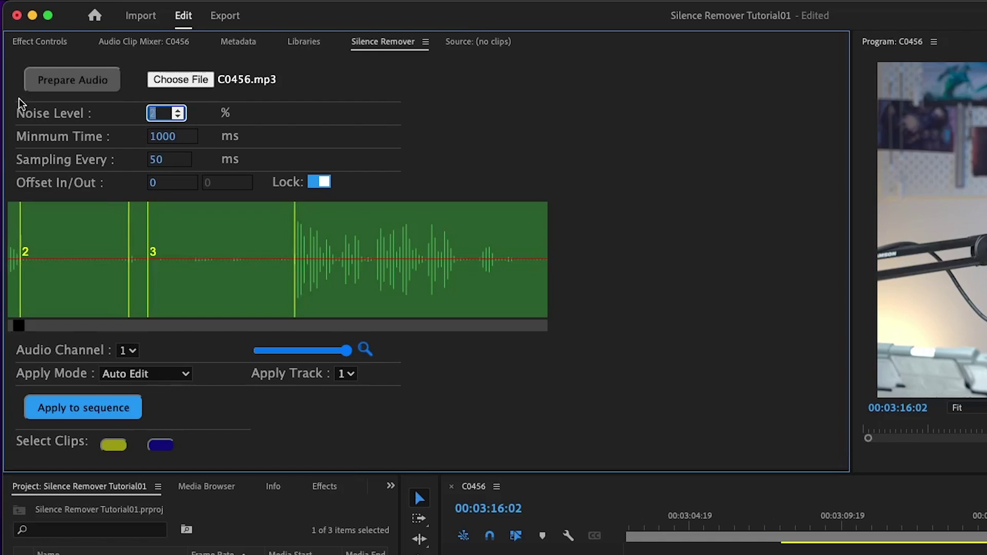
{"action": "key", "text": "Up"}
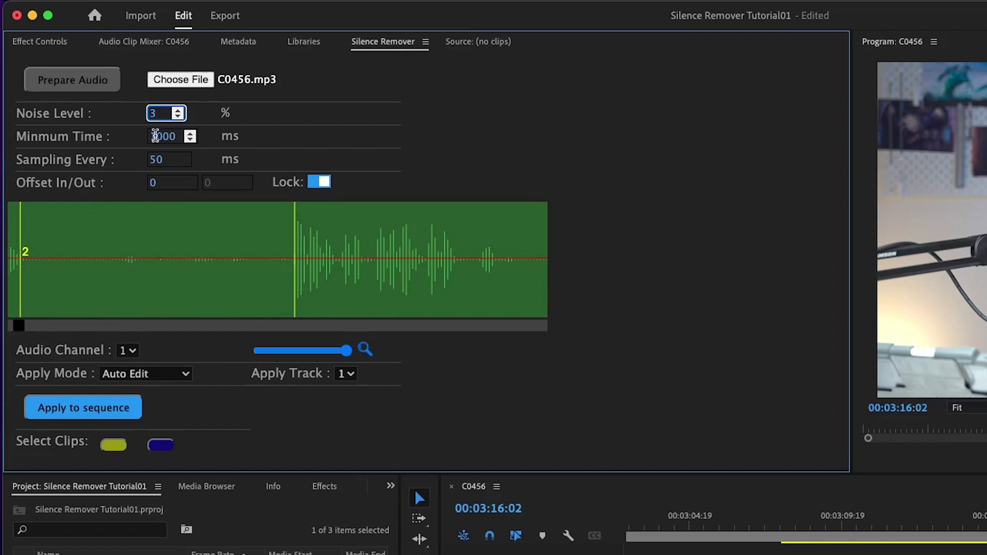
Step: Leave Minimum Time at 1000 ms and select the Sampling Every value
{"action": "double_click", "coordinate": [174, 135]}
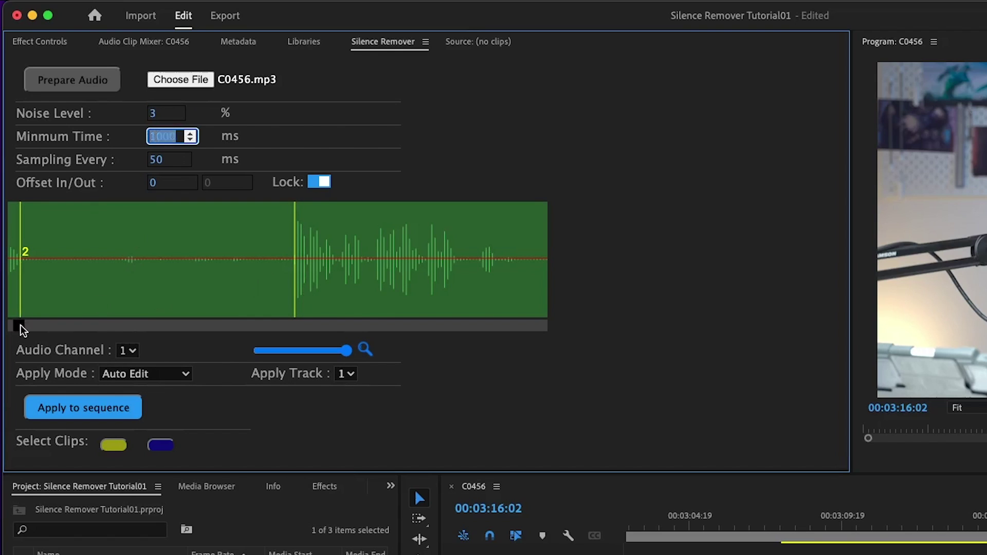
{"action": "mouse_move", "coordinate": [22, 329]}
{"action": "left_mouse_down"}
{"action": "mouse_move", "coordinate": [90, 328]}
{"action": "mouse_move", "coordinate": [76, 327]}
{"action": "left_mouse_up"}
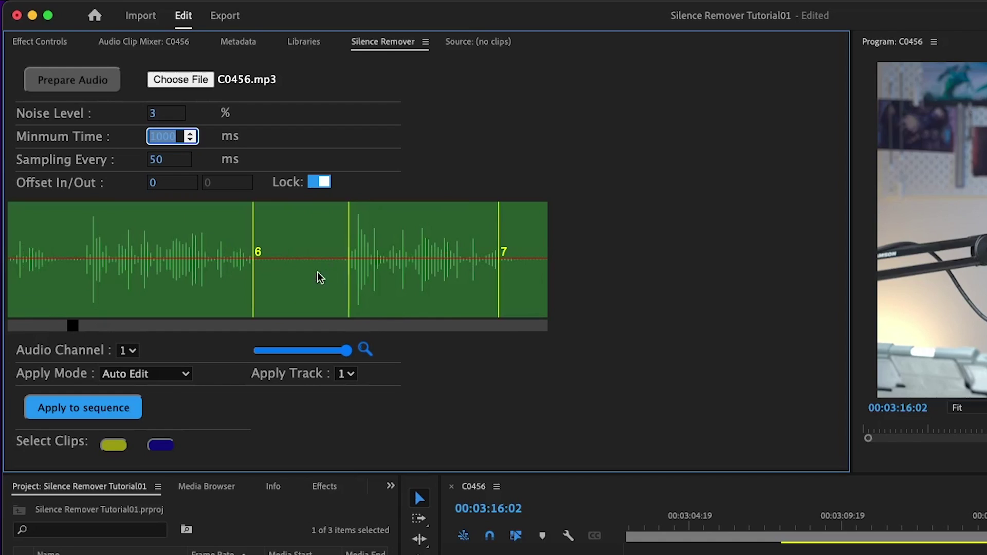
{"action": "left_click", "coordinate": [158, 135]}
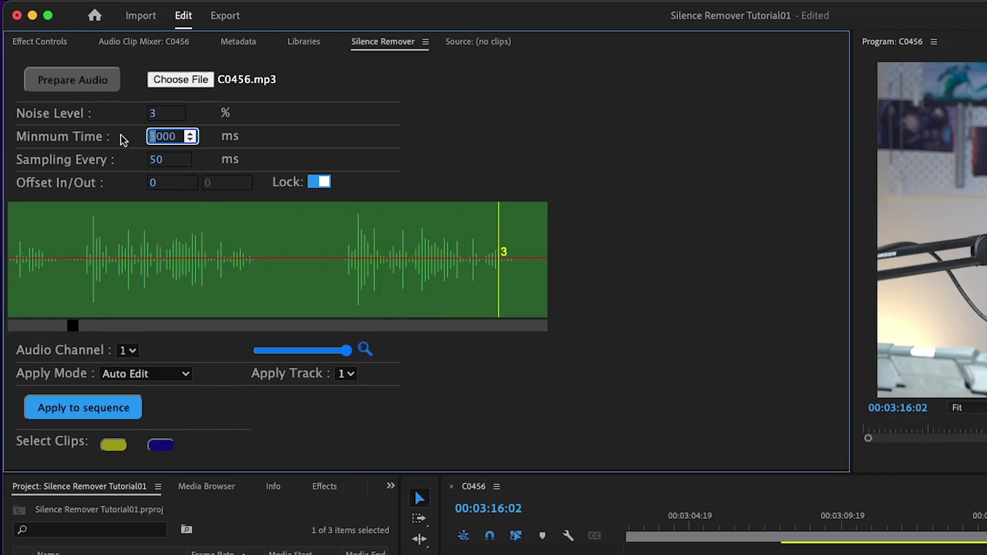
{"action": "left_click", "coordinate": [451, 163]}
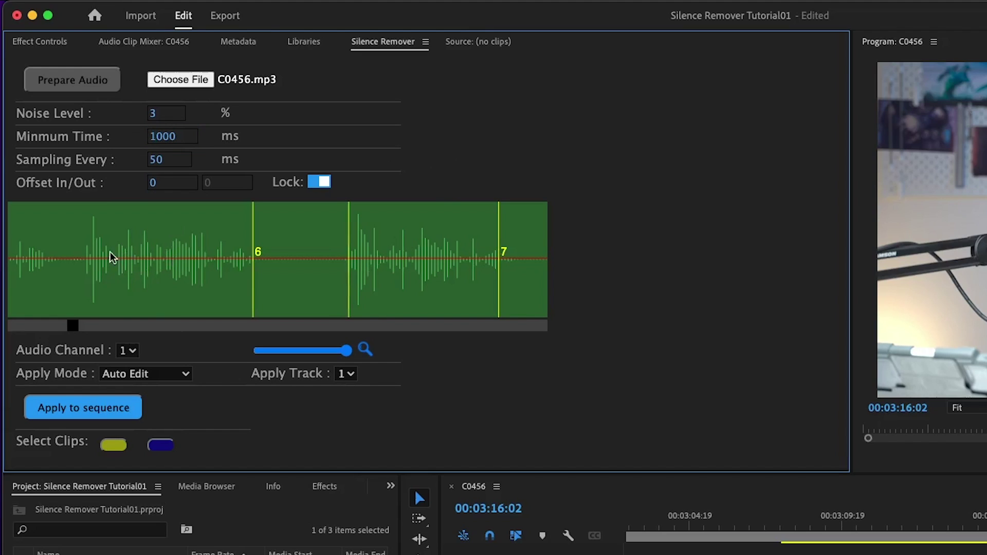
{"action": "double_click", "coordinate": [159, 160]}
{"action": "type", "text": "100"}
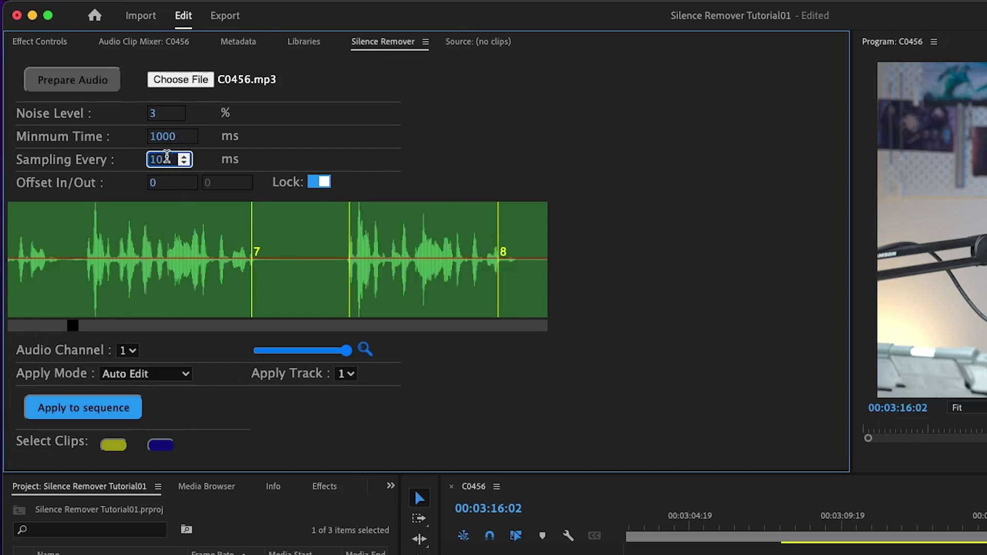
Step: Keep Sampling Every at 50 ms and adjust Offset In to 50 ms
{"action": "left_click_drag", "start_coordinate": [167, 157], "coordinate": [127, 166]}
{"action": "type", "text": "50"}
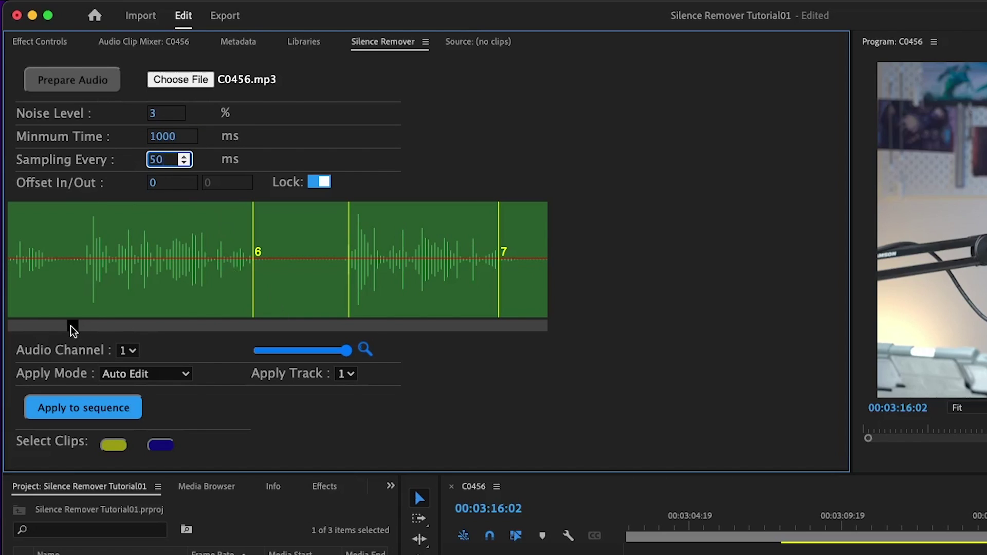
{"action": "left_click_drag", "start_coordinate": [73, 327], "coordinate": [60, 327]}
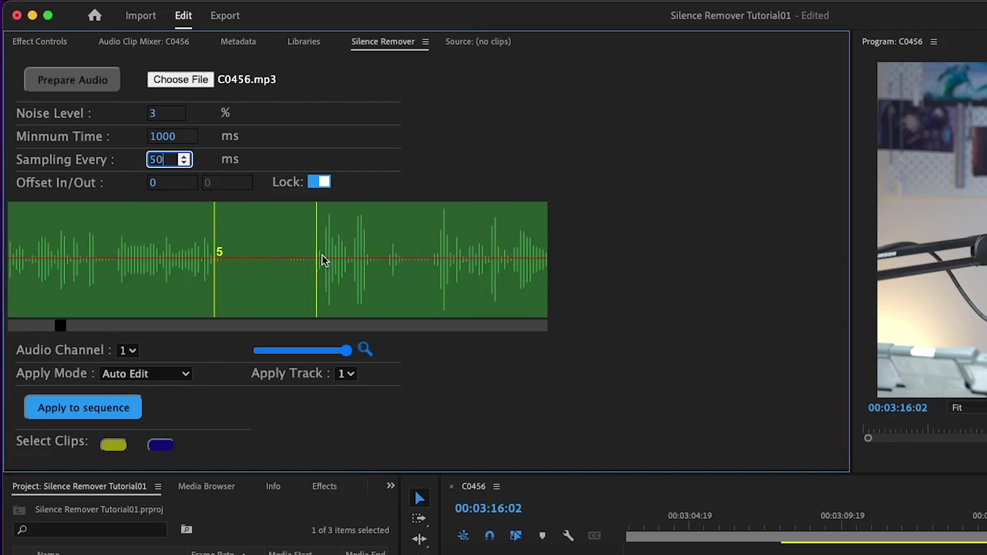
{"action": "left_click", "coordinate": [134, 194]}
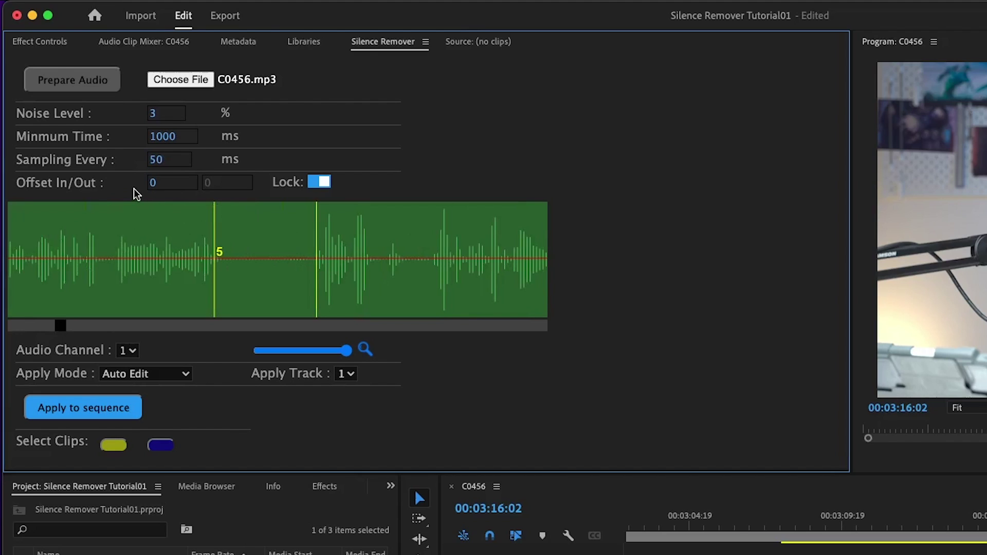
{"action": "left_click", "coordinate": [190, 180]}
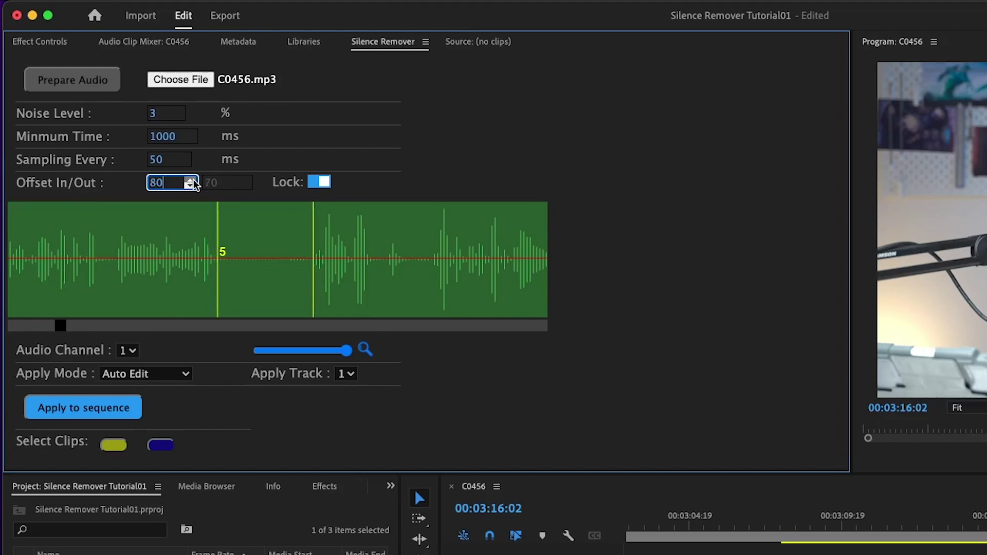
{"action": "left_click", "coordinate": [190, 180]}
{"action": "left_click", "coordinate": [190, 180]}
{"action": "left_click", "coordinate": [190, 181]}
{"action": "left_click", "coordinate": [190, 181]}
{"action": "left_click", "coordinate": [190, 181]}
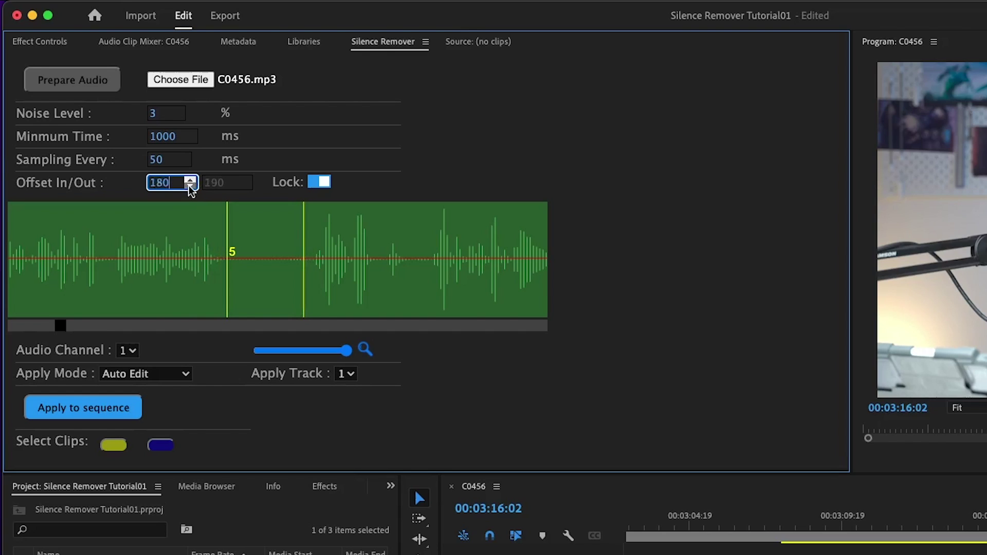
{"action": "left_click", "coordinate": [189, 185]}
{"action": "left_click", "coordinate": [190, 186]}
{"action": "left_click", "coordinate": [189, 186]}
{"action": "left_click", "coordinate": [190, 186]}
{"action": "left_click", "coordinate": [189, 185]}
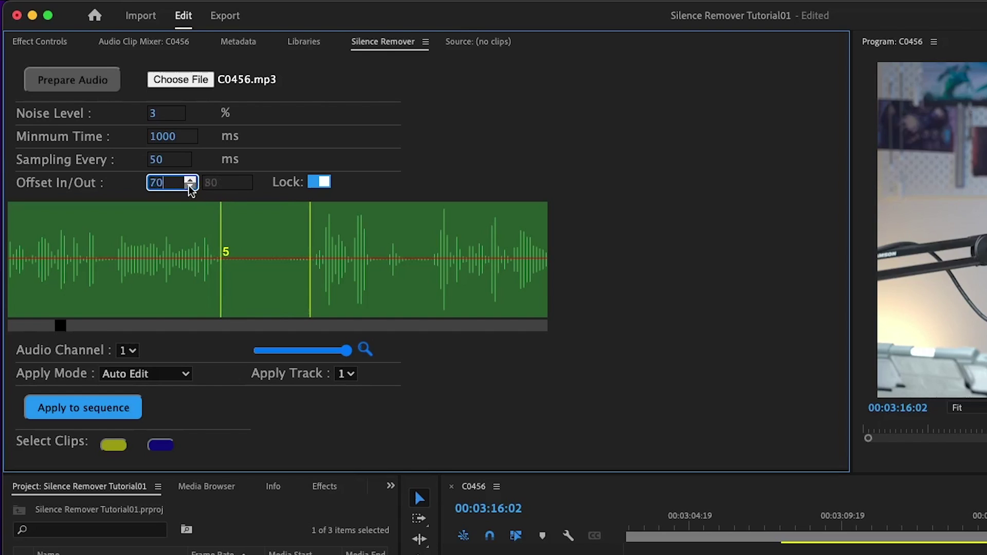
{"action": "left_click", "coordinate": [190, 185]}
{"action": "left_click", "coordinate": [189, 186]}
{"action": "left_click", "coordinate": [190, 185]}
{"action": "left_click", "coordinate": [190, 186]}
{"action": "left_click", "coordinate": [190, 185]}
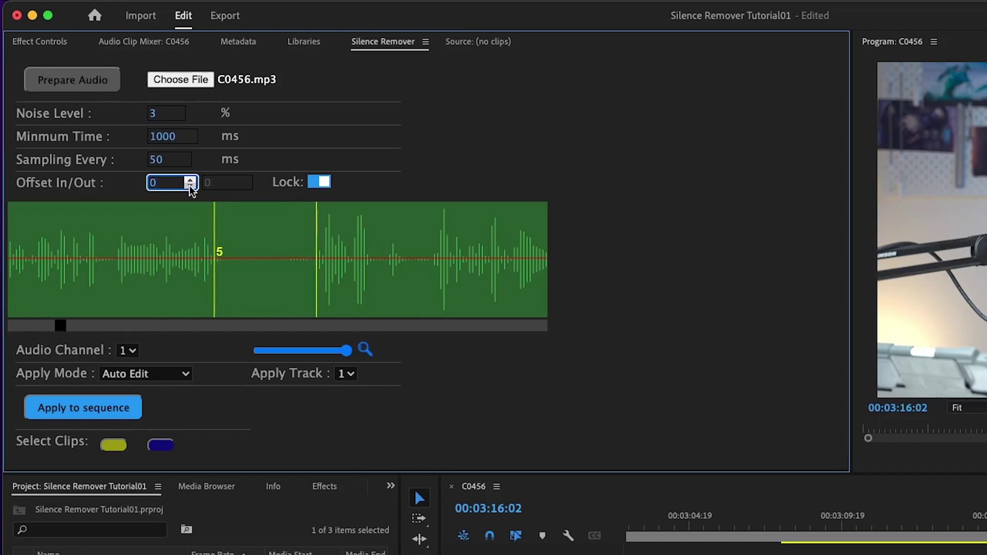
Step: Unlock the offsets and set Offset Out to -90 ms
{"action": "left_click", "coordinate": [319, 182]}
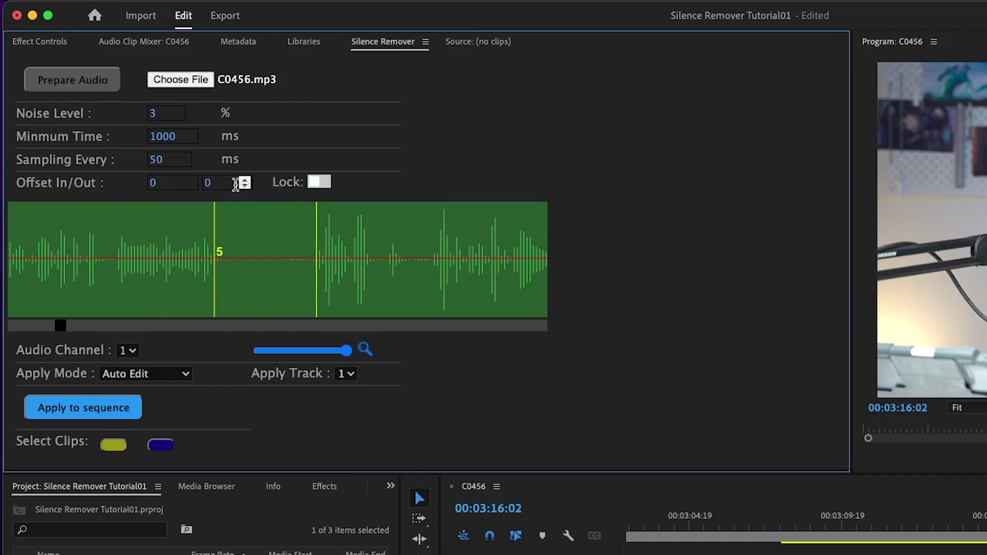
{"action": "left_click", "coordinate": [247, 181]}
{"action": "left_click", "coordinate": [247, 181]}
{"action": "left_click", "coordinate": [247, 181]}
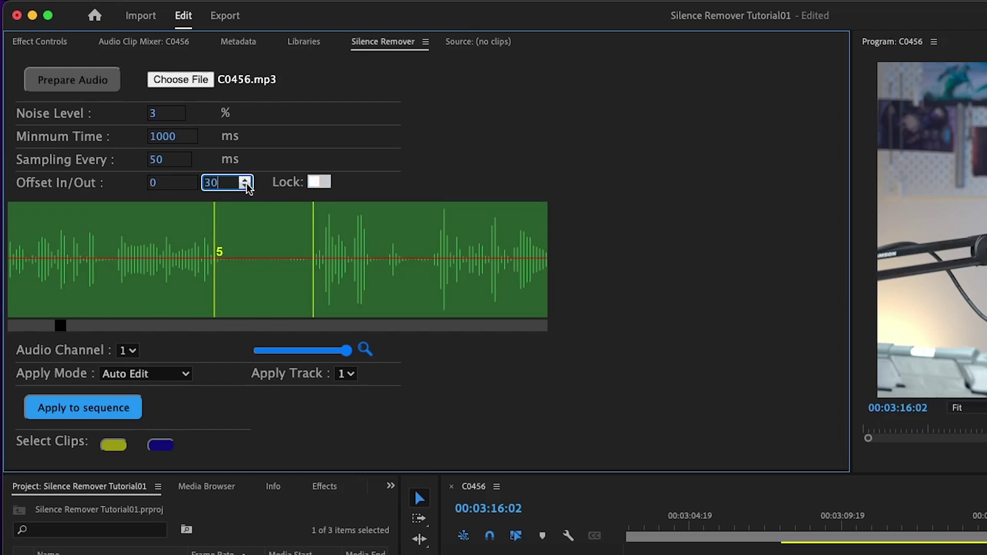
{"action": "left_click", "coordinate": [246, 185]}
{"action": "left_click", "coordinate": [246, 186]}
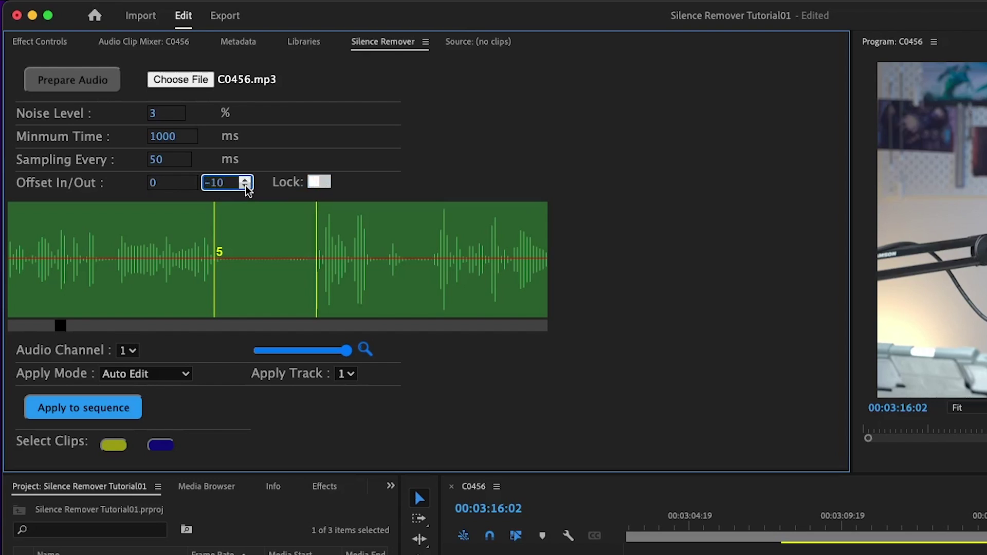
{"action": "left_click", "coordinate": [246, 186]}
{"action": "left_click", "coordinate": [246, 186]}
{"action": "left_click", "coordinate": [246, 186]}
{"action": "left_click", "coordinate": [247, 185]}
{"action": "left_click_drag", "start_coordinate": [62, 326], "coordinate": [74, 327]}
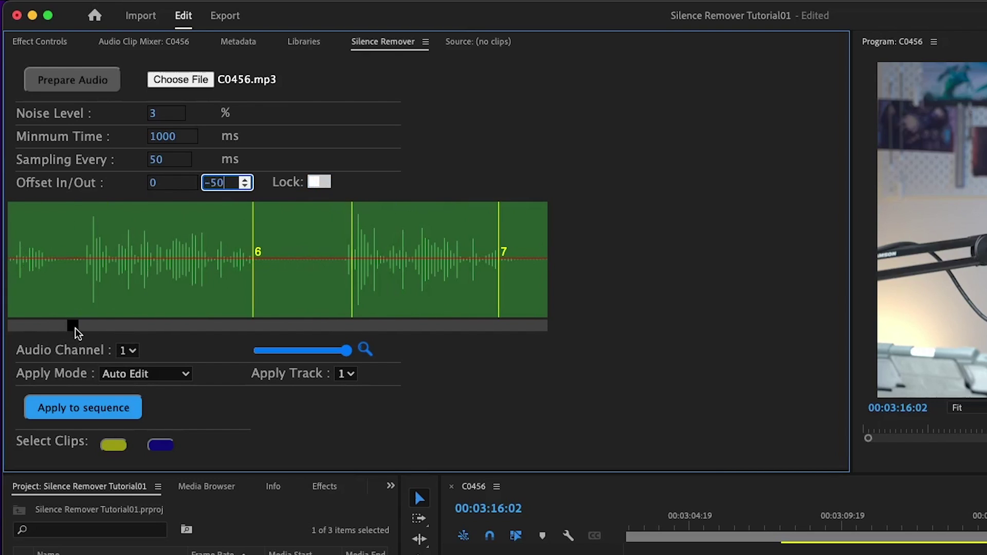
{"action": "left_click", "coordinate": [246, 186]}
{"action": "left_click", "coordinate": [246, 186]}
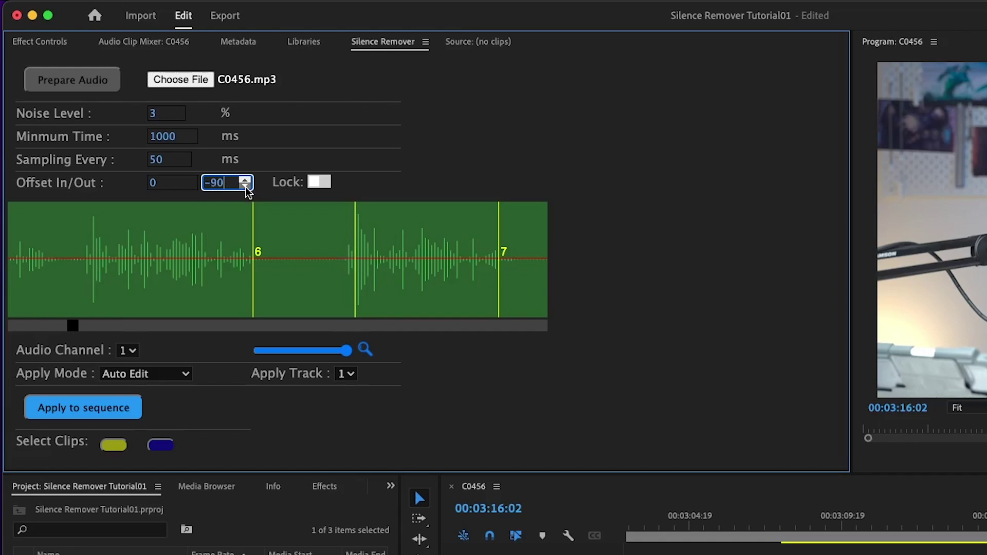
{"action": "left_click", "coordinate": [190, 180]}
{"action": "left_click", "coordinate": [190, 180]}
{"action": "left_click", "coordinate": [191, 180]}
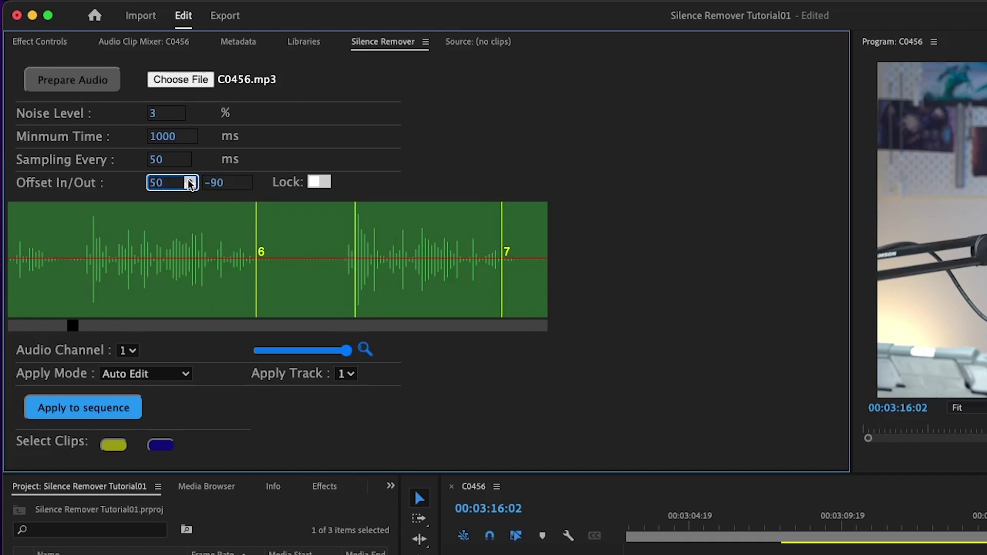
{"action": "left_click_drag", "start_coordinate": [70, 325], "coordinate": [34, 325]}
{"action": "left_click", "coordinate": [185, 373]}
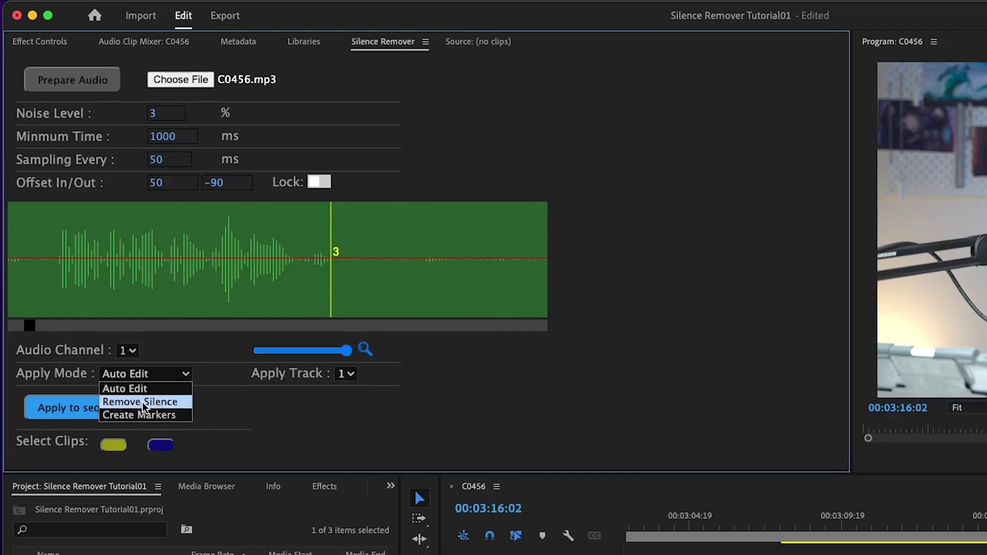
Step: Put C0456.mp4 back on the empty timeline and move the playhead to about seven minutes
{"action": "left_click", "coordinate": [627, 415]}
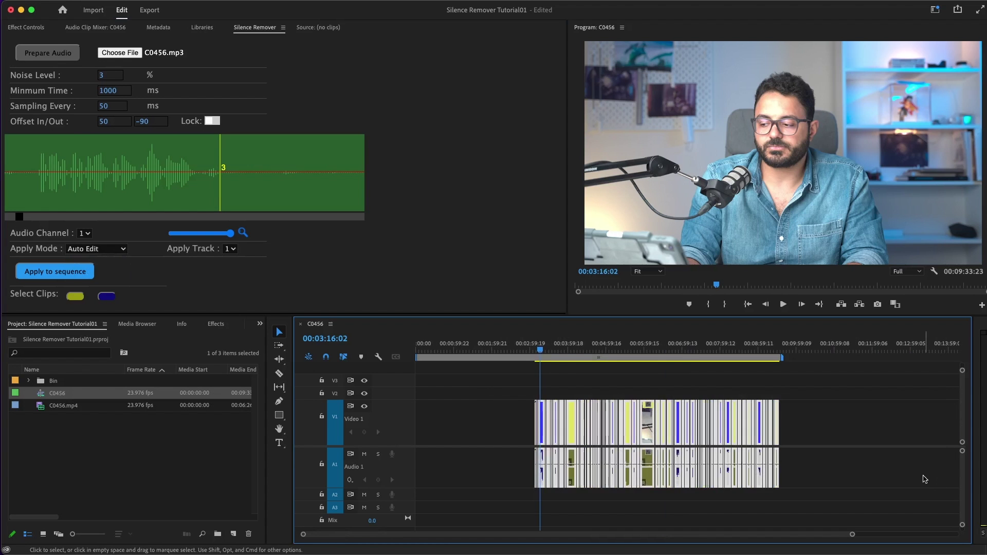
{"action": "left_click_drag", "start_coordinate": [55, 407], "coordinate": [626, 399]}
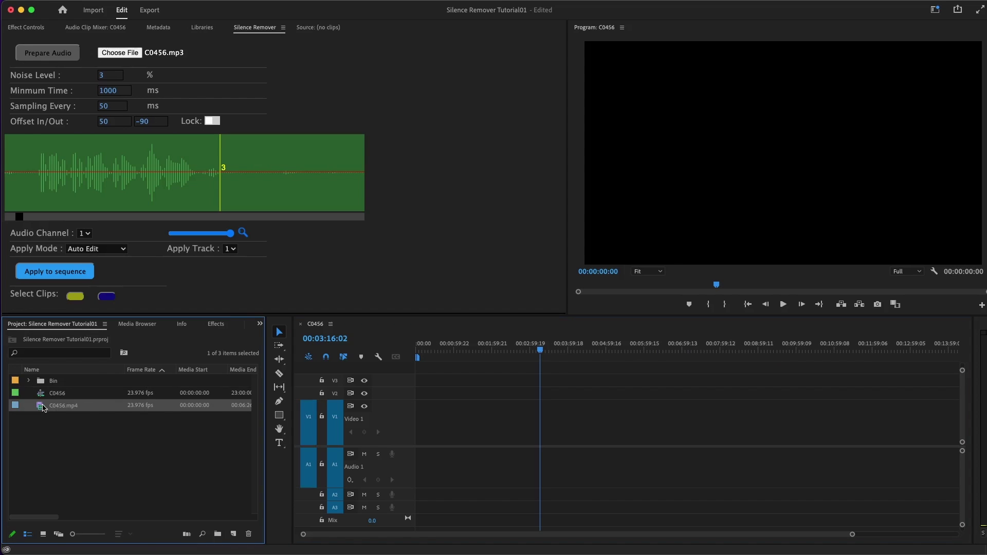
{"action": "left_click", "coordinate": [682, 350]}
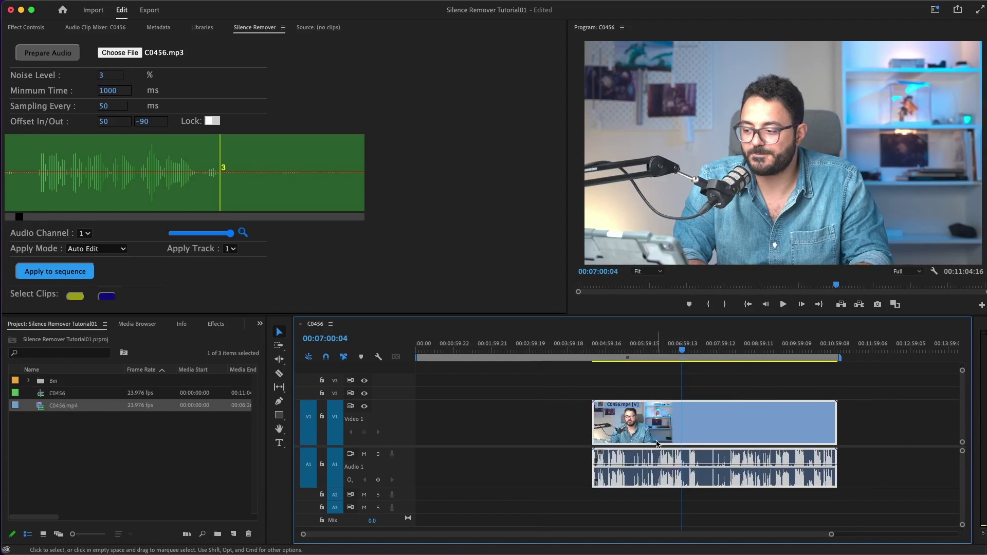
Step: Set the Silence Remover Apply Mode to Create Markers
{"action": "left_click", "coordinate": [95, 249]}
{"action": "left_click", "coordinate": [103, 251]}
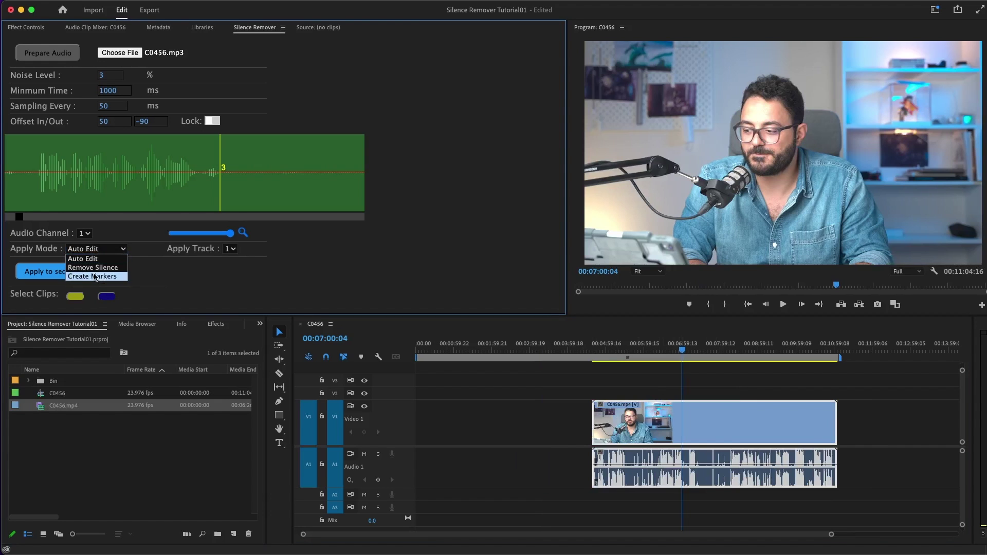
{"action": "left_click", "coordinate": [96, 278]}
Step: Add silence markers to C0456 and check them around 00:05:15–00:05:17
{"action": "left_click", "coordinate": [58, 272]}
{"action": "left_click", "coordinate": [617, 351]}
{"action": "key", "text": "="}
{"action": "key", "text": "="}
{"action": "key", "text": "="}
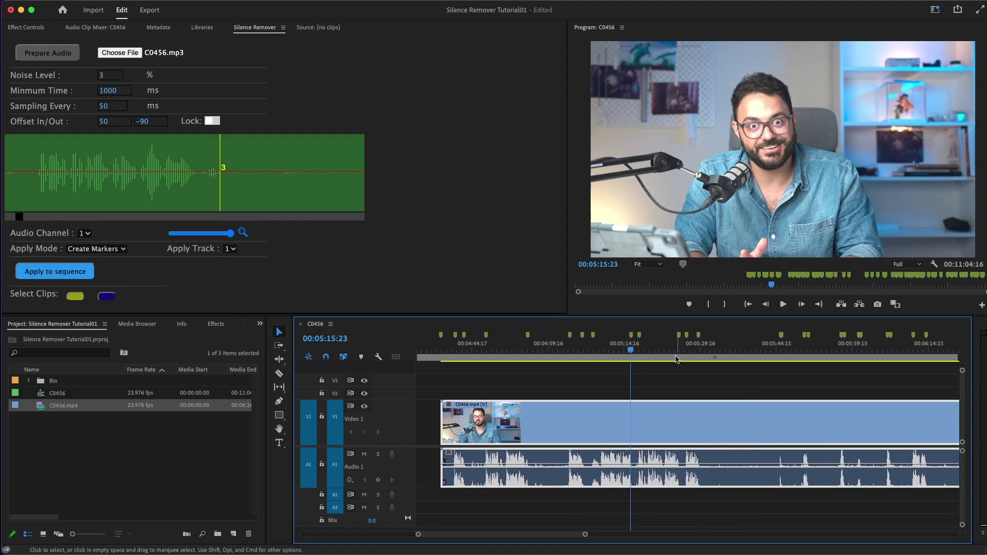
{"action": "left_click", "coordinate": [639, 351]}
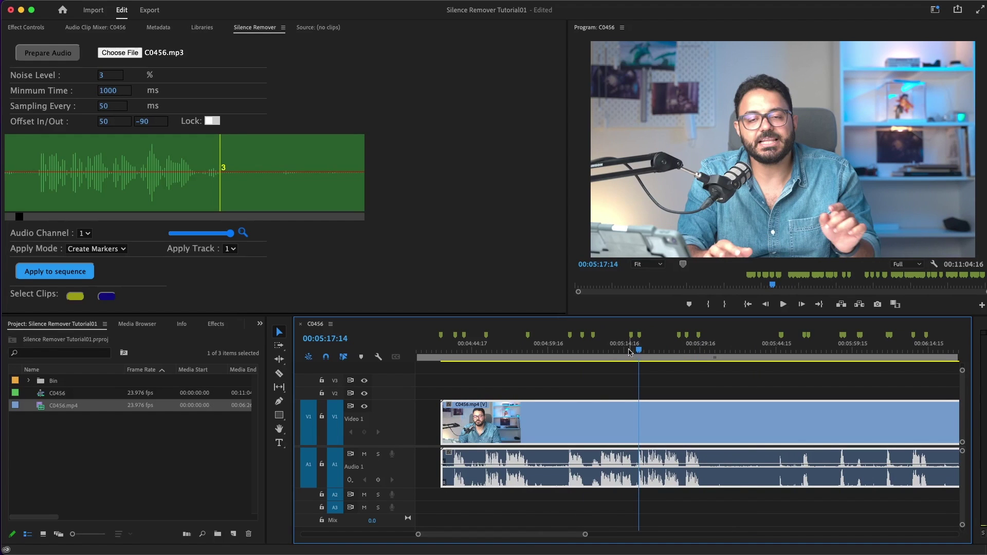
{"action": "left_click", "coordinate": [631, 351]}
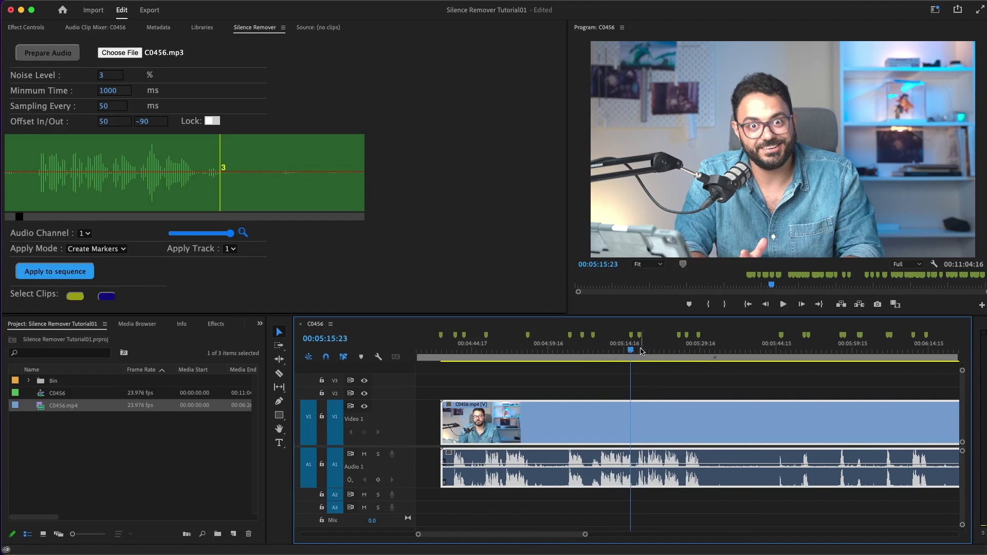
Step: Set Minimum Time to 2000 ms and clear the existing markers
{"action": "double_click", "coordinate": [103, 91]}
{"action": "type", "text": "2000"}
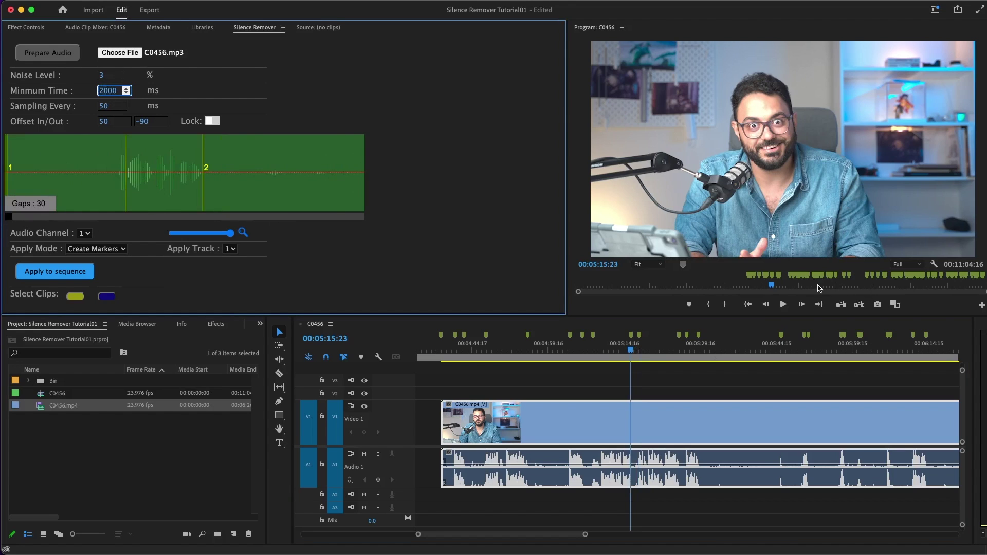
{"action": "right_click", "coordinate": [799, 278]}
{"action": "left_click", "coordinate": [827, 444]}
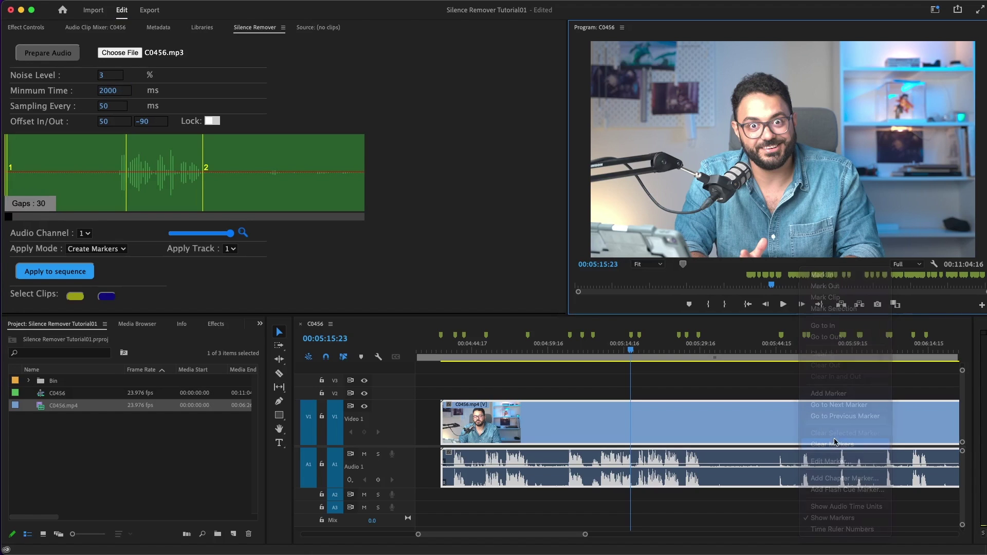
Step: Re-mark silences with the 2000 ms minimum, review them, then clear all markers
{"action": "left_click", "coordinate": [67, 274]}
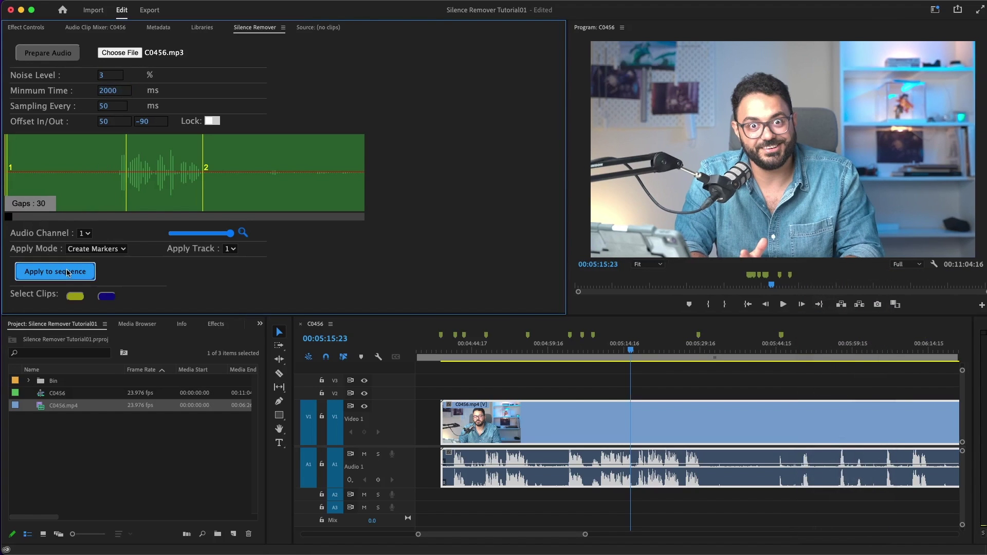
{"action": "left_click_drag", "start_coordinate": [629, 353], "coordinate": [639, 352]}
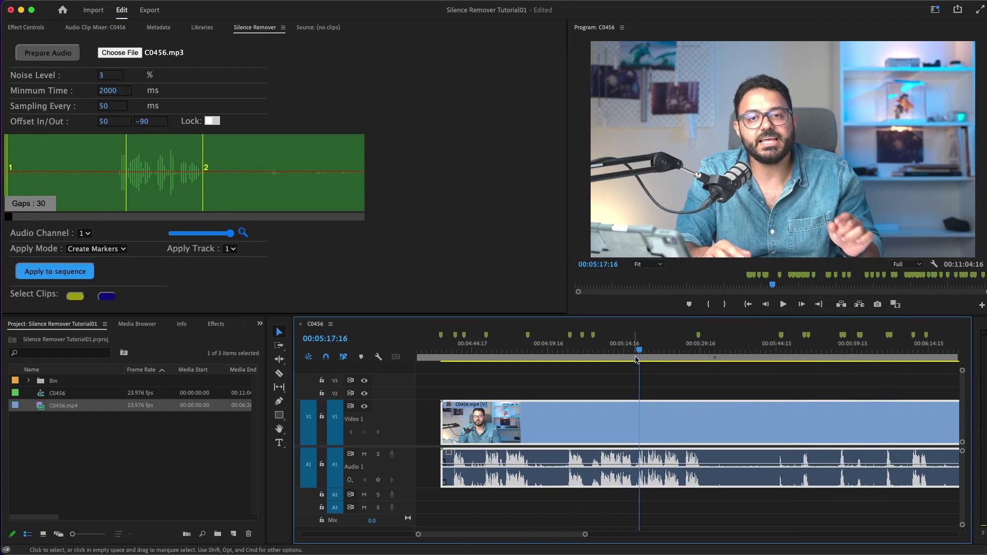
{"action": "left_click", "coordinate": [621, 353]}
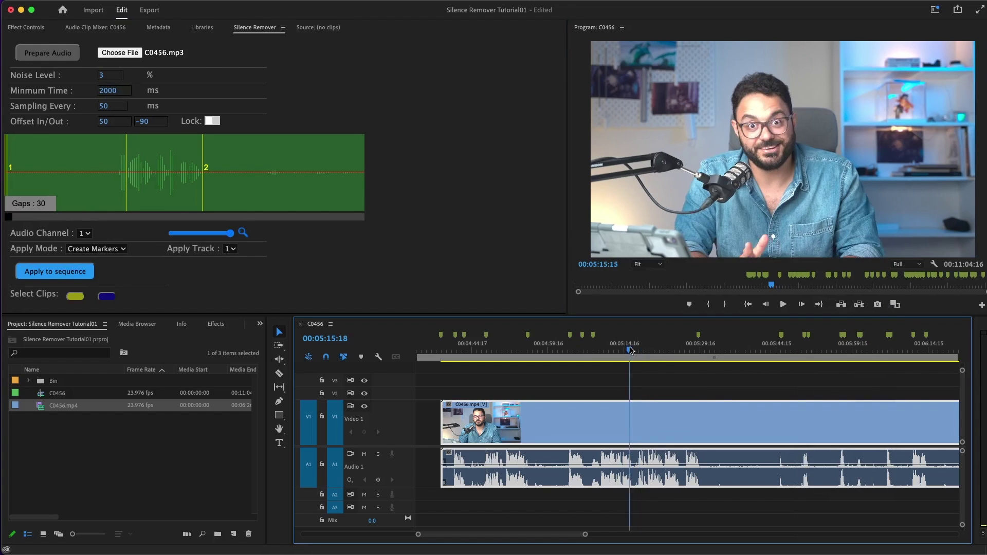
{"action": "left_click_drag", "start_coordinate": [620, 353], "coordinate": [633, 353]}
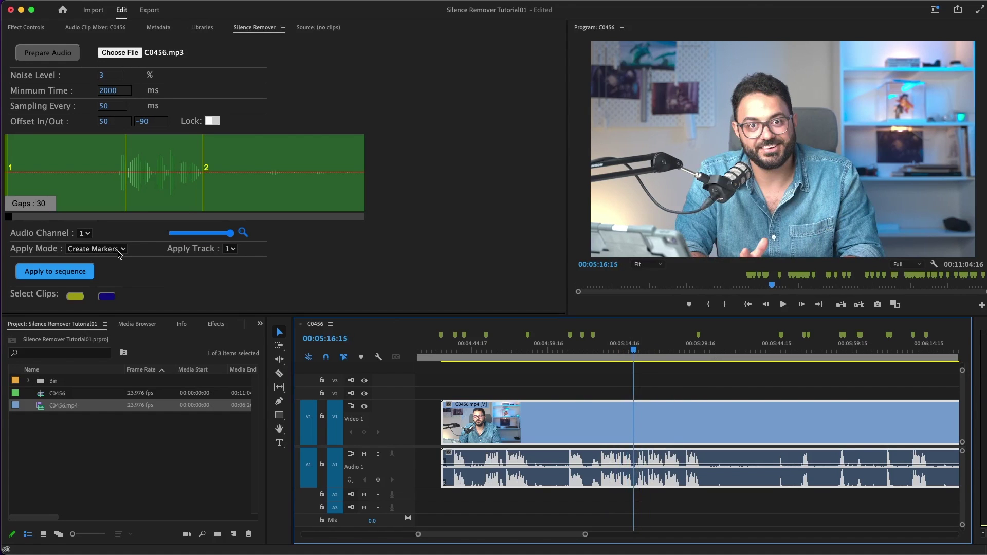
{"action": "right_click", "coordinate": [806, 277]}
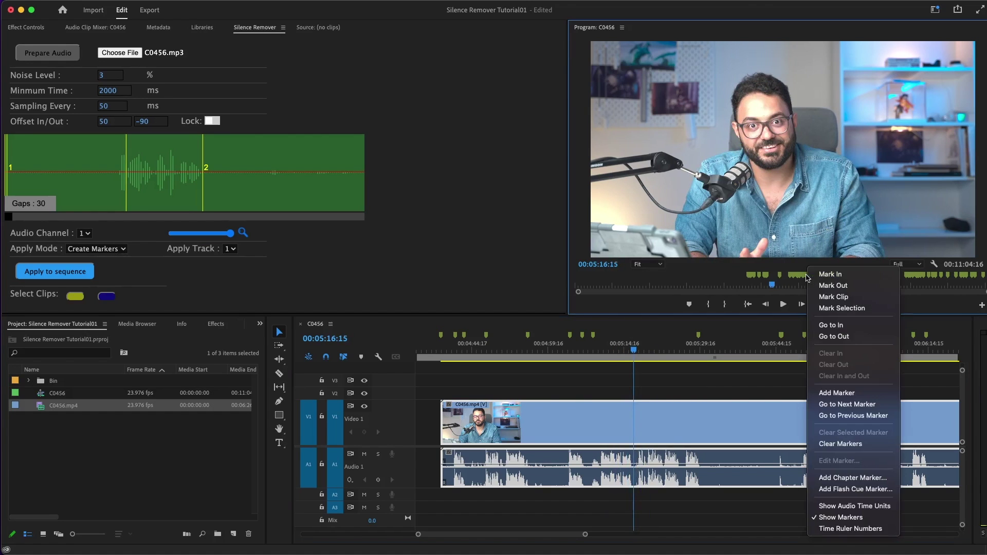
{"action": "left_click", "coordinate": [843, 443]}
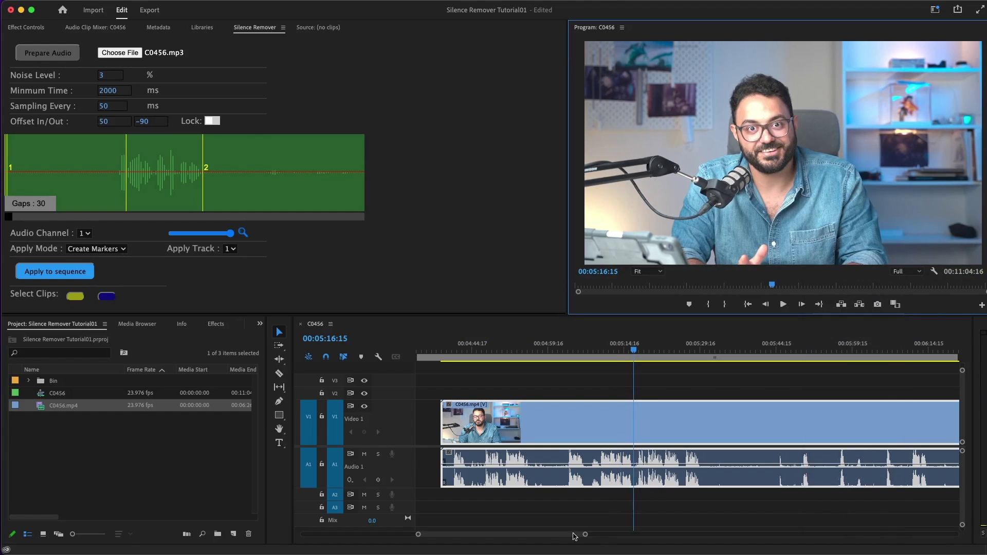
Step: Switch Apply Mode to Remove Silence and cut the C0456 sequence at its silences
{"action": "mouse_move", "coordinate": [585, 537]}
{"action": "left_mouse_down"}
{"action": "mouse_move", "coordinate": [747, 544]}
{"action": "mouse_move", "coordinate": [729, 537]}
{"action": "left_mouse_up"}
{"action": "left_click", "coordinate": [124, 251]}
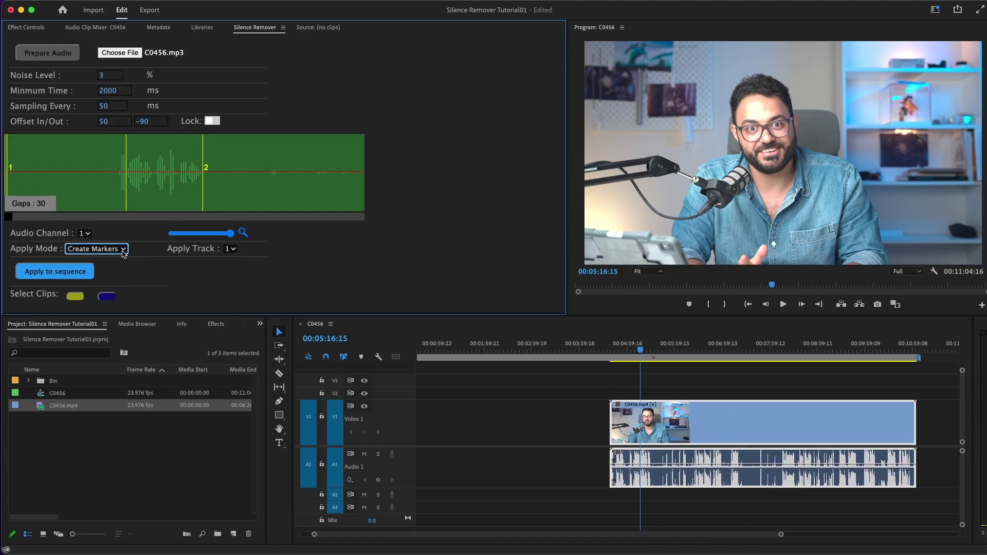
{"action": "left_click", "coordinate": [123, 250]}
{"action": "left_click", "coordinate": [111, 270]}
{"action": "left_click", "coordinate": [66, 276]}
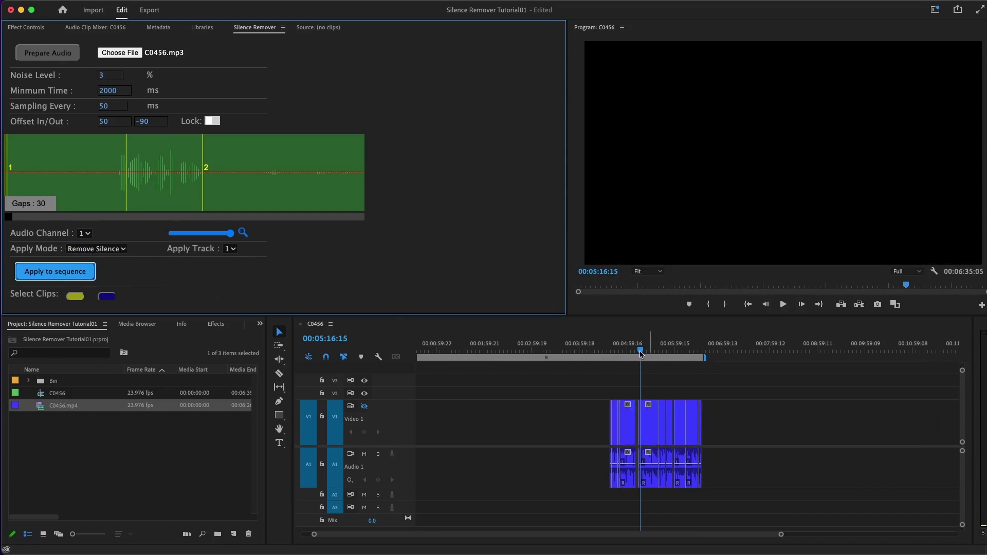
{"action": "key", "text": "Return"}
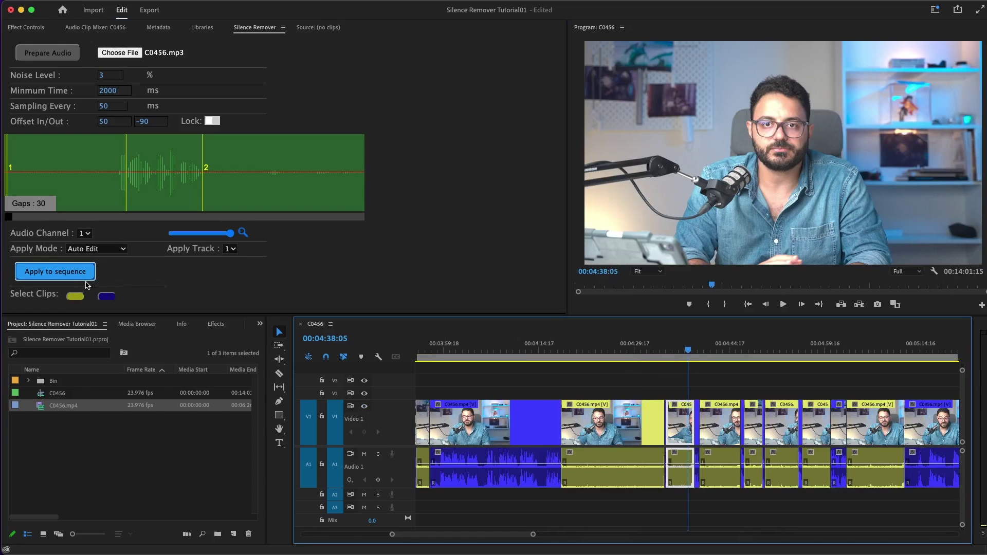
Step: Select all yellow silence clips, then all blue speech clips, with Select Clips
{"action": "left_click", "coordinate": [631, 441]}
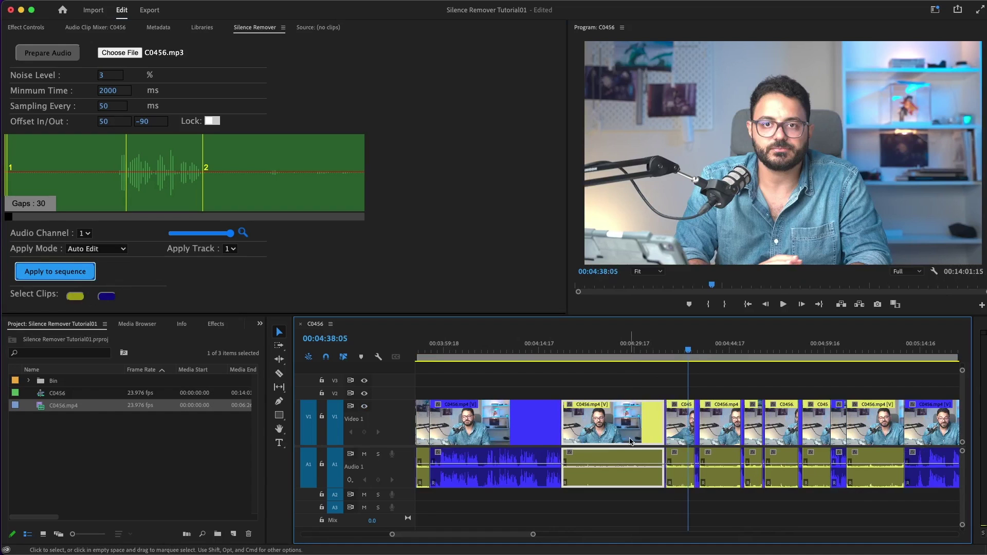
{"action": "left_click", "coordinate": [617, 466]}
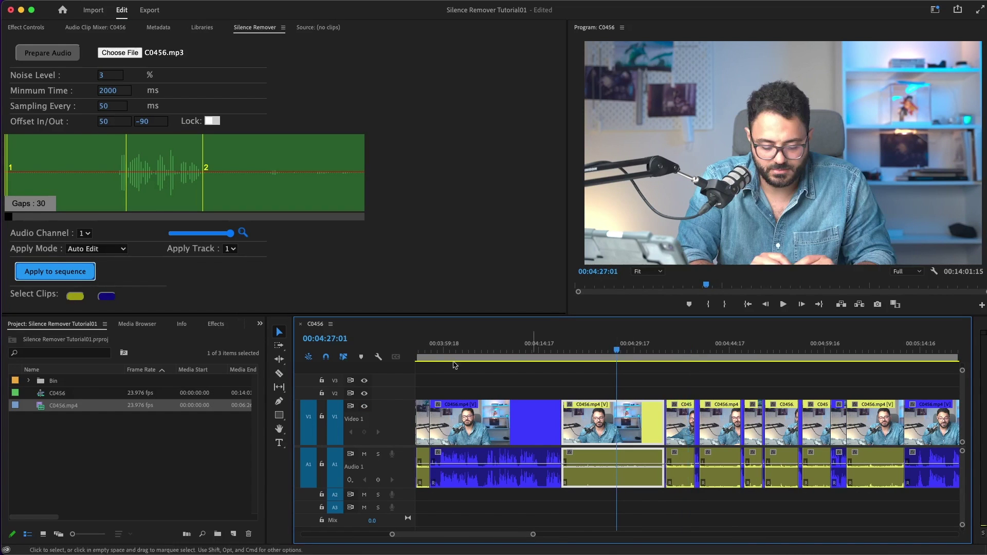
{"action": "left_click", "coordinate": [77, 299]}
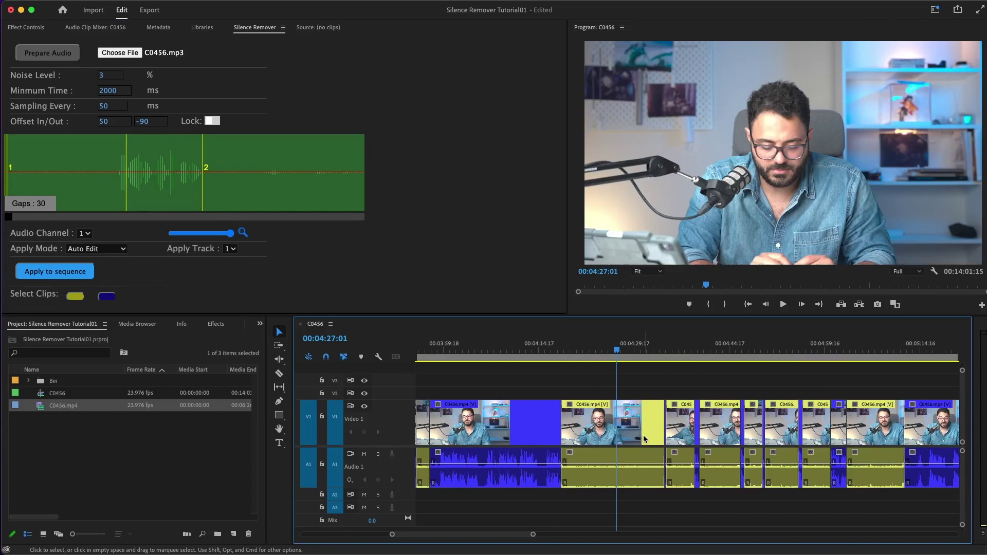
{"action": "left_click", "coordinate": [105, 298]}
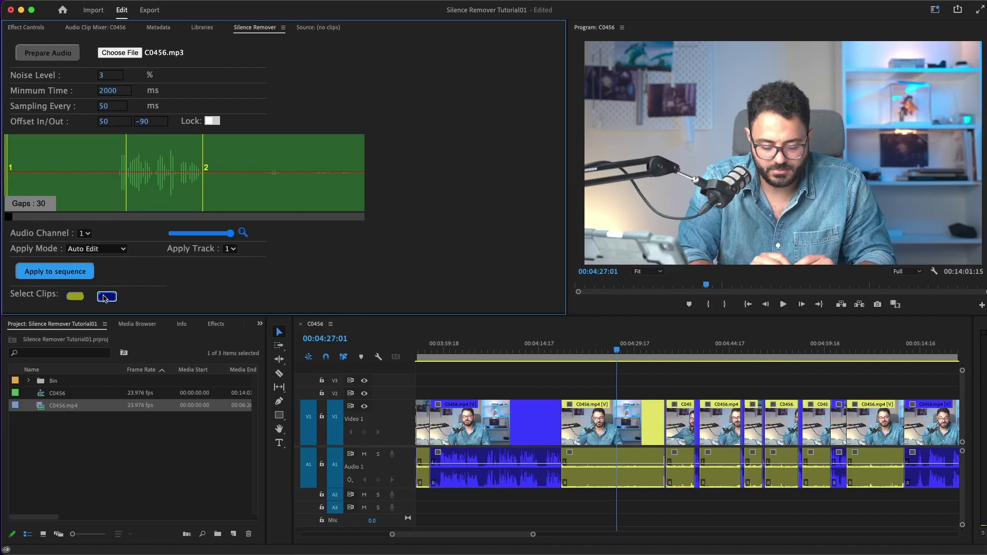
Step: Ripple-delete the selected clips, fit the sequence to the view and select the V2 clip
{"action": "key", "text": "shift+Delete"}
{"action": "key", "text": "backslash"}
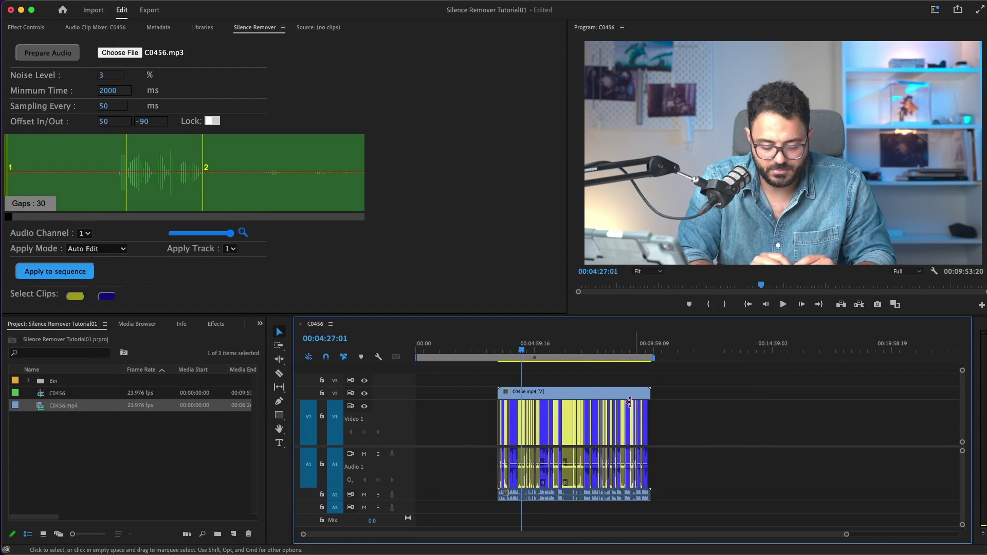
{"action": "left_click", "coordinate": [604, 396]}
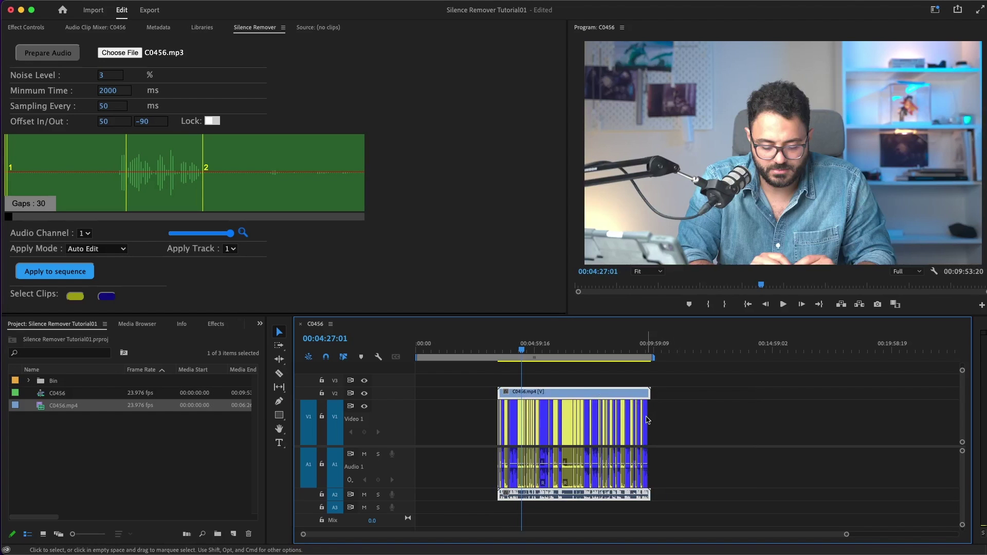
{"action": "left_click_drag", "start_coordinate": [651, 413], "coordinate": [688, 417]}
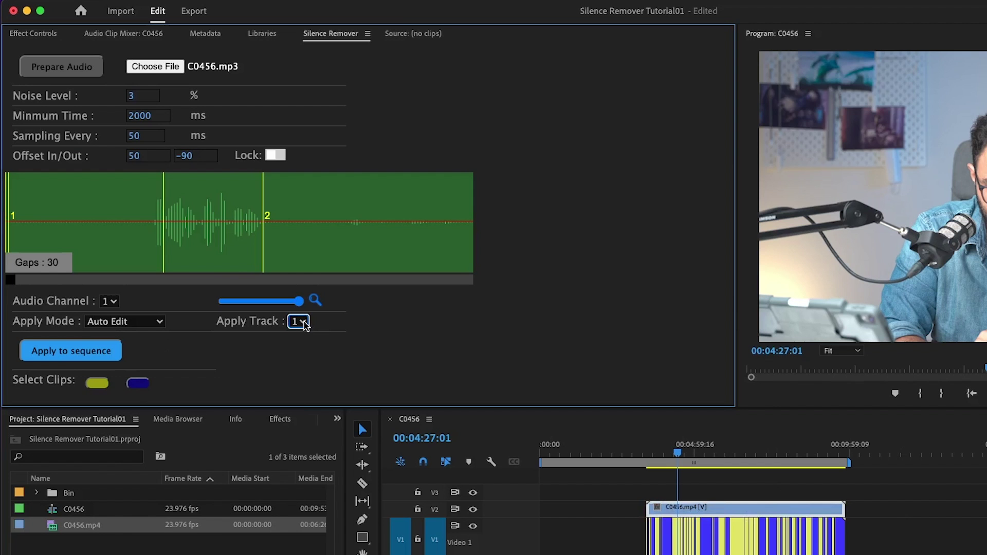
Step: Set Silence Remover's apply track to 2 and apply the silence edit to the sequence
{"action": "left_click", "coordinate": [230, 249]}
{"action": "left_click", "coordinate": [232, 267]}
{"action": "left_click", "coordinate": [93, 352]}
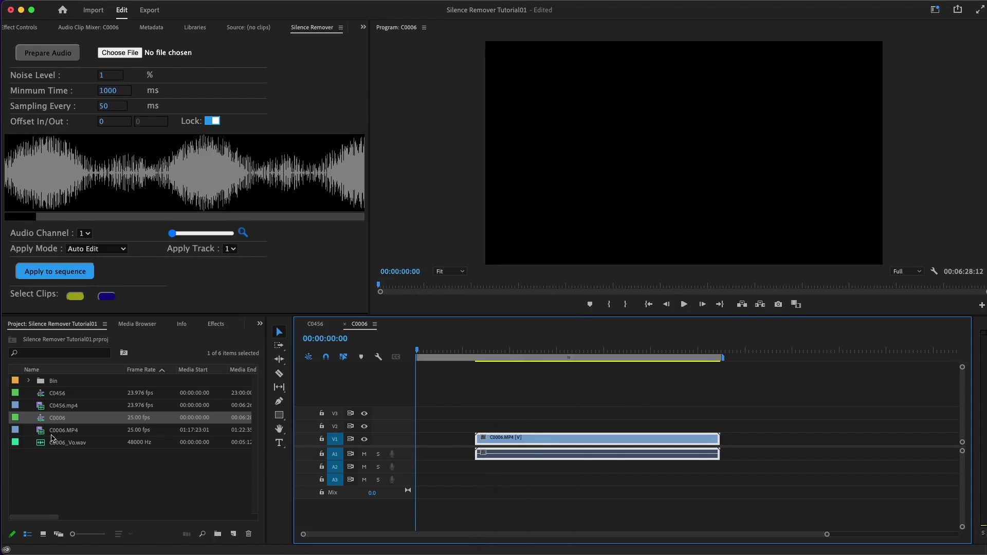
Step: Place C0006_Vo.wav on track A2 and enlarge the A2, A1 and V1 tracks
{"action": "left_click", "coordinate": [66, 443]}
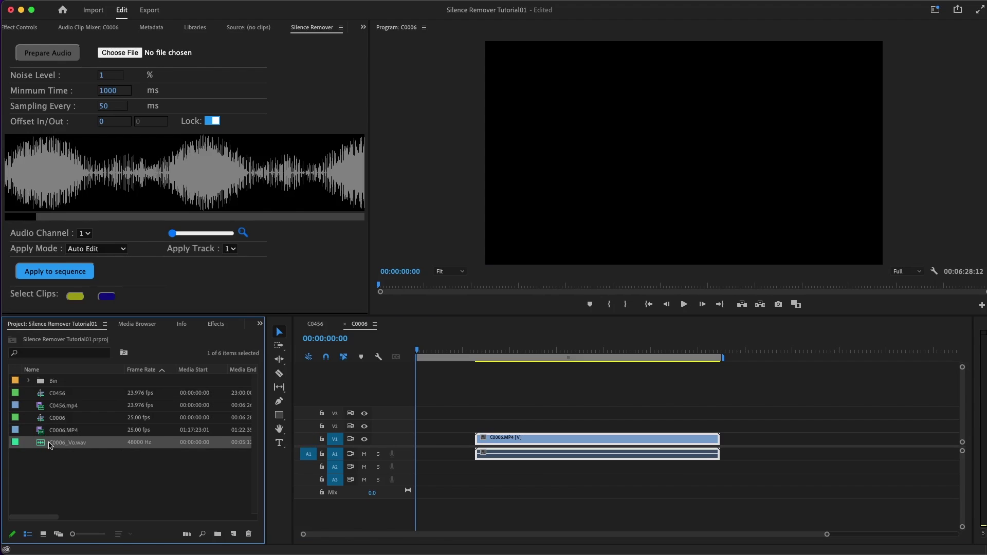
{"action": "left_click_drag", "start_coordinate": [50, 445], "coordinate": [465, 468]}
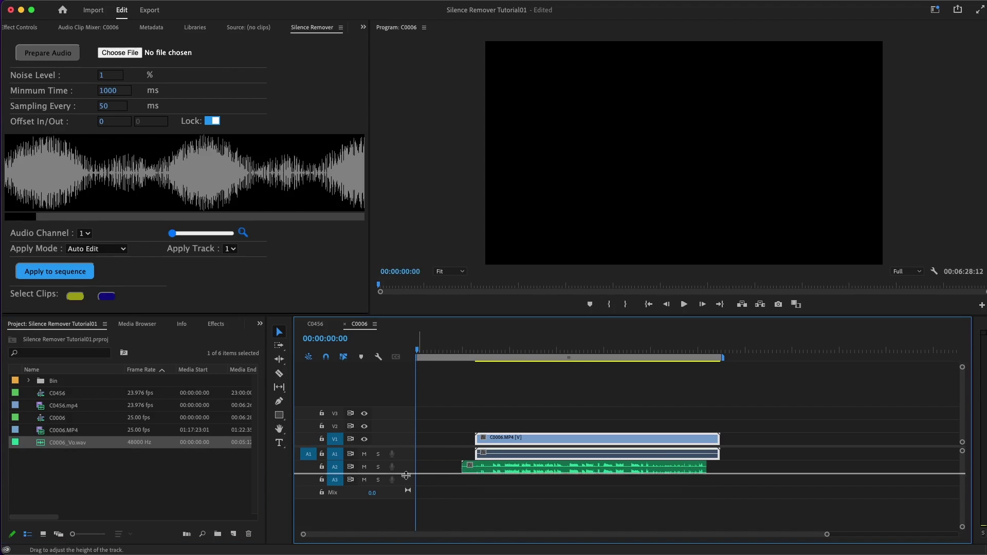
{"action": "left_click_drag", "start_coordinate": [406, 475], "coordinate": [407, 505]}
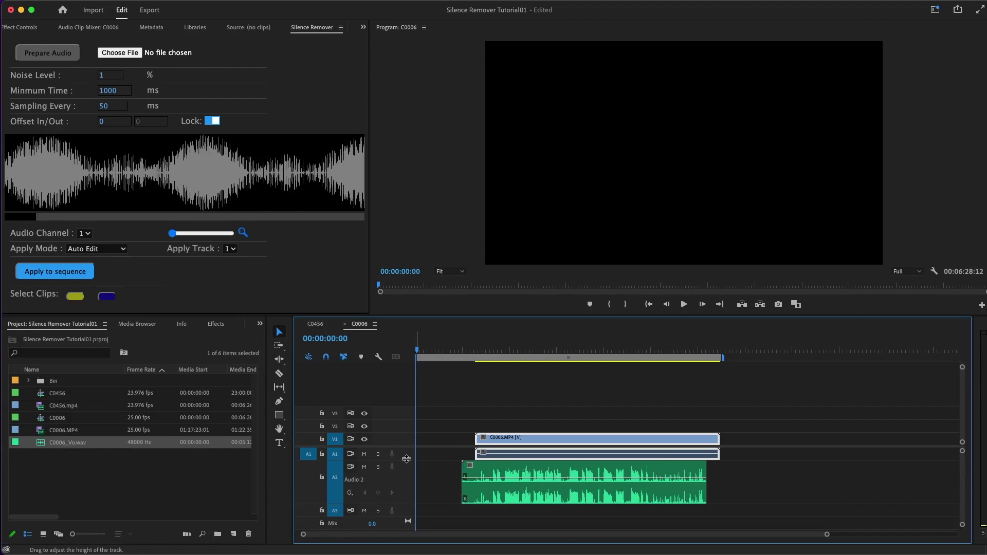
{"action": "left_click_drag", "start_coordinate": [404, 451], "coordinate": [406, 464]}
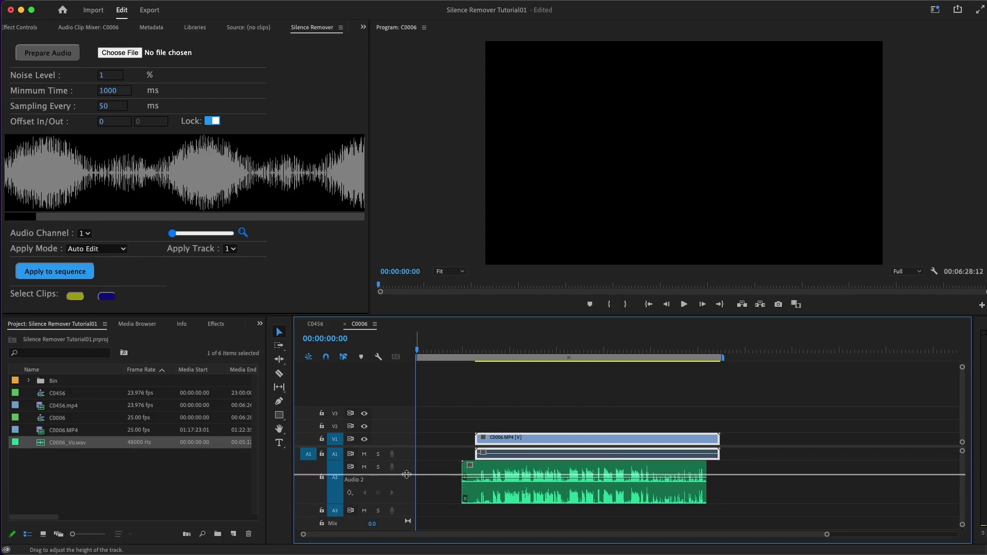
{"action": "double_click", "coordinate": [404, 442]}
Step: Synchronize the selected camera and voice clips by their audio
{"action": "right_click", "coordinate": [568, 469]}
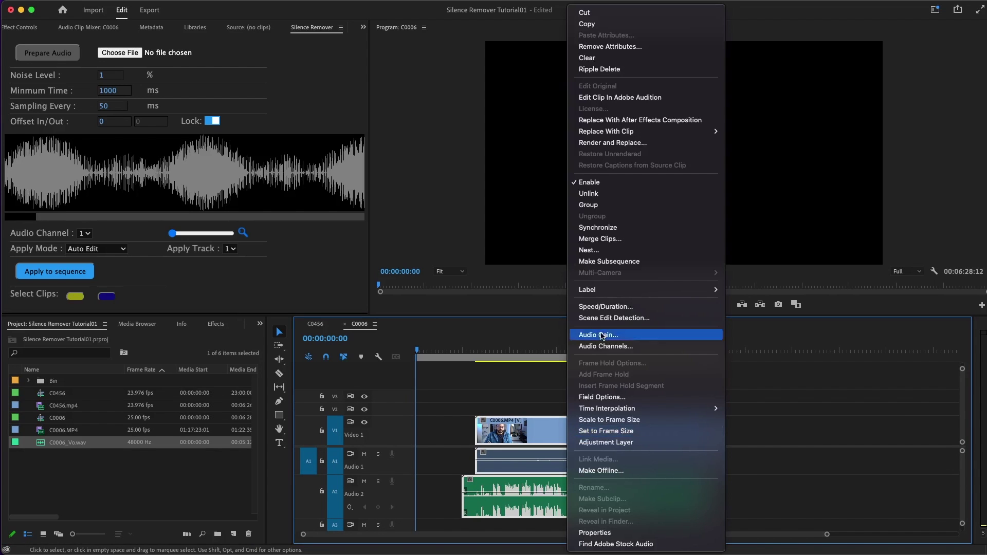
{"action": "left_click", "coordinate": [631, 231]}
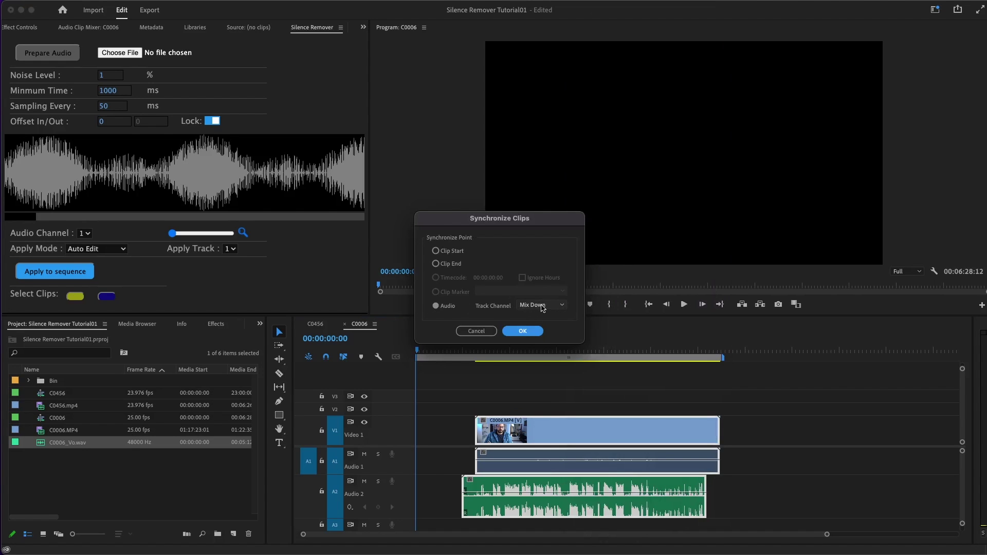
{"action": "left_click", "coordinate": [522, 333]}
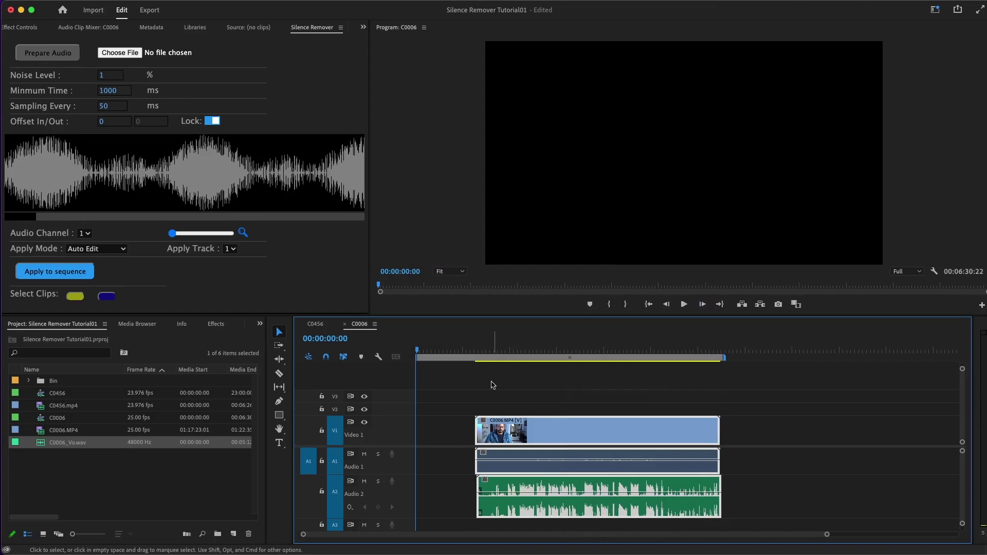
Step: Trim the V1 clip's in-point to the synced audio start so all clips begin together
{"action": "left_click", "coordinate": [472, 348]}
{"action": "key", "text": "="}
{"action": "key", "text": "="}
{"action": "key", "text": "="}
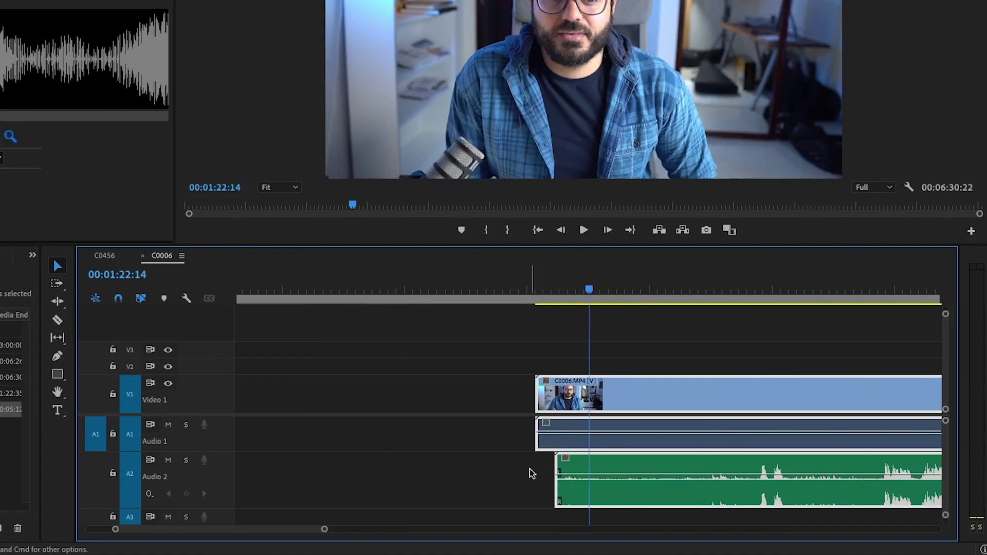
{"action": "left_click", "coordinate": [529, 469]}
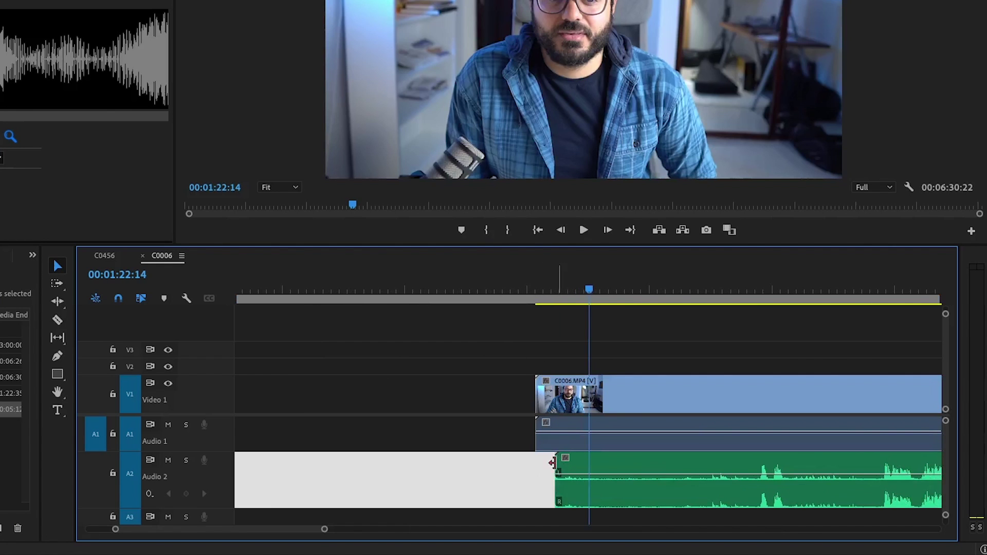
{"action": "left_click", "coordinate": [511, 450]}
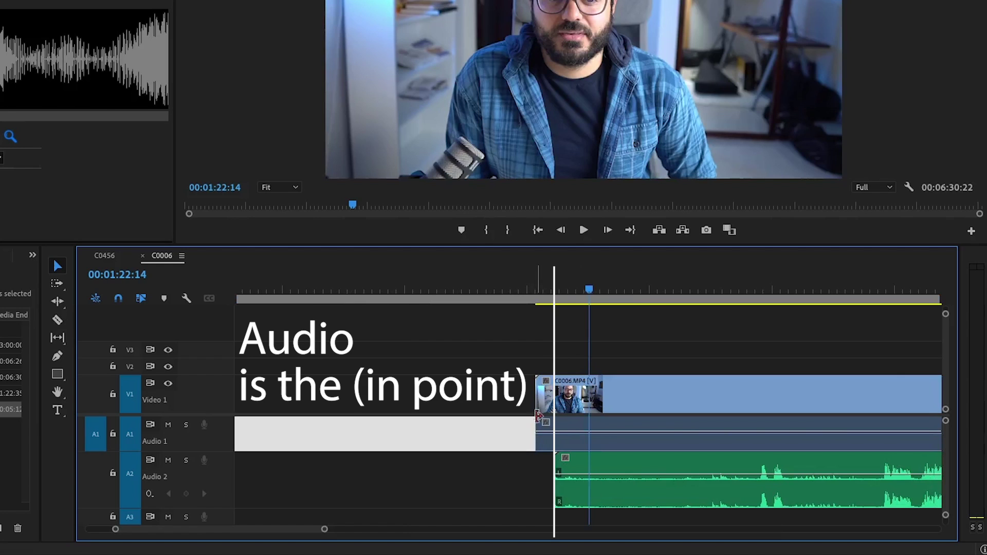
{"action": "left_click_drag", "start_coordinate": [538, 406], "coordinate": [555, 411]}
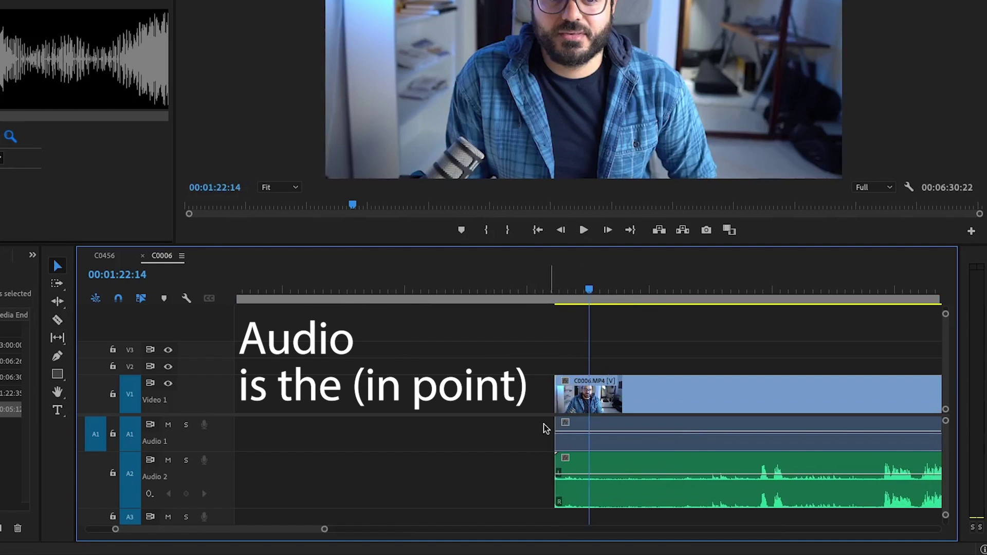
{"action": "key", "text": "minus"}
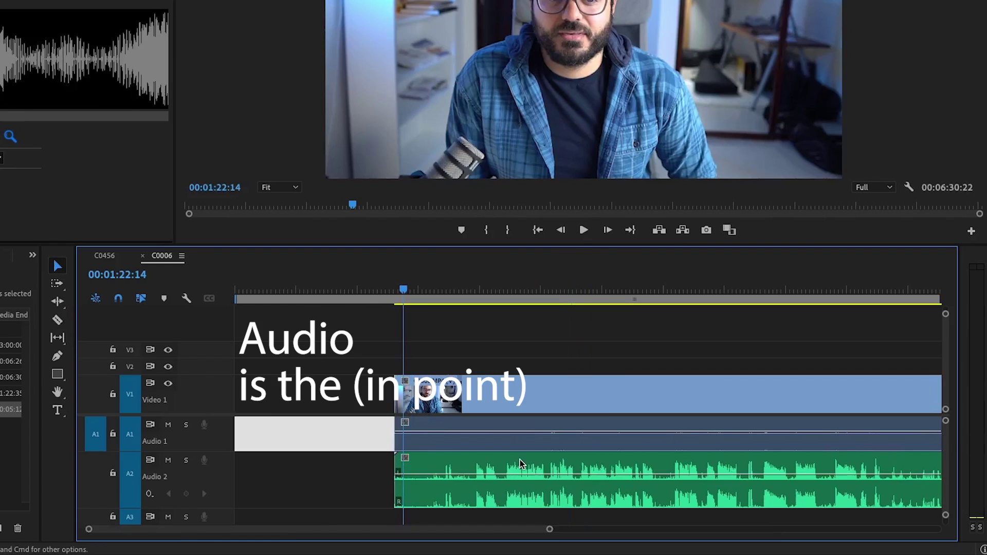
{"action": "key", "text": "minus"}
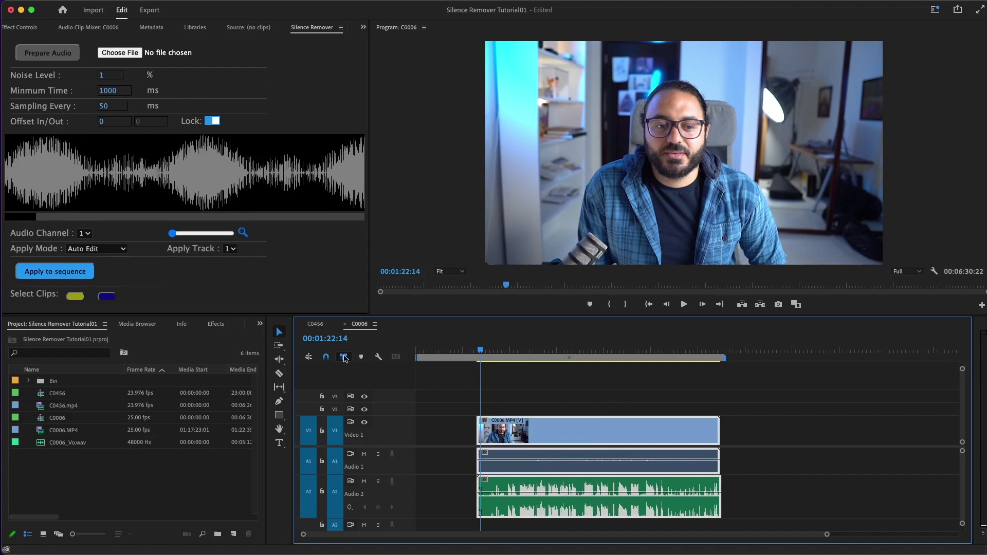
Step: Patch source audio to A1 and move the voice recording over the camera audio on A1
{"action": "left_click", "coordinate": [309, 492]}
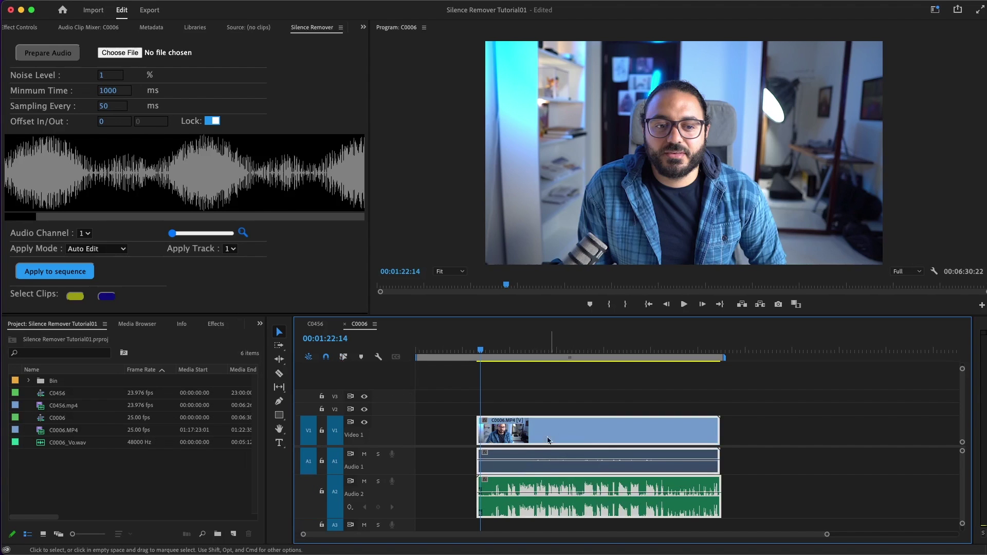
{"action": "left_click", "coordinate": [307, 491]}
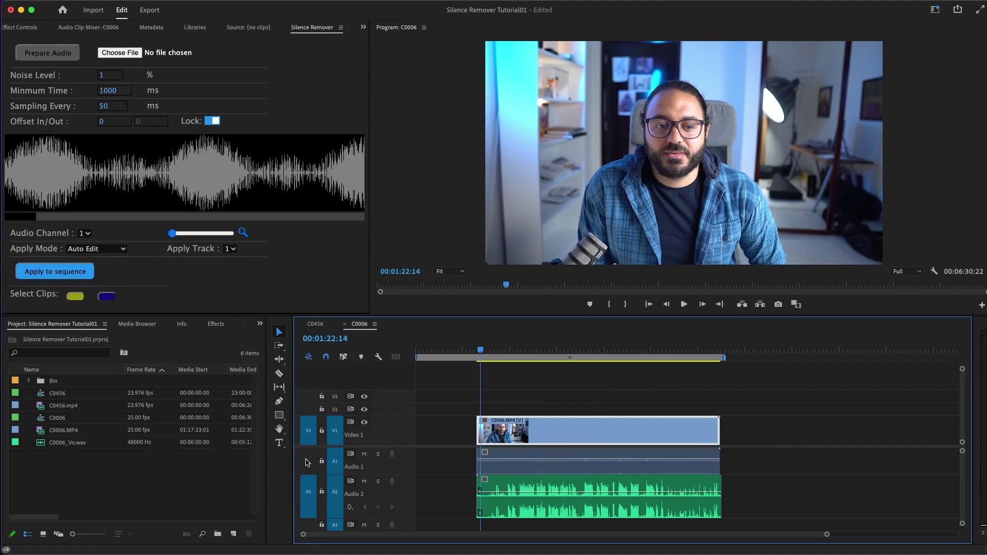
{"action": "left_click", "coordinate": [308, 462]}
{"action": "left_click", "coordinate": [536, 459]}
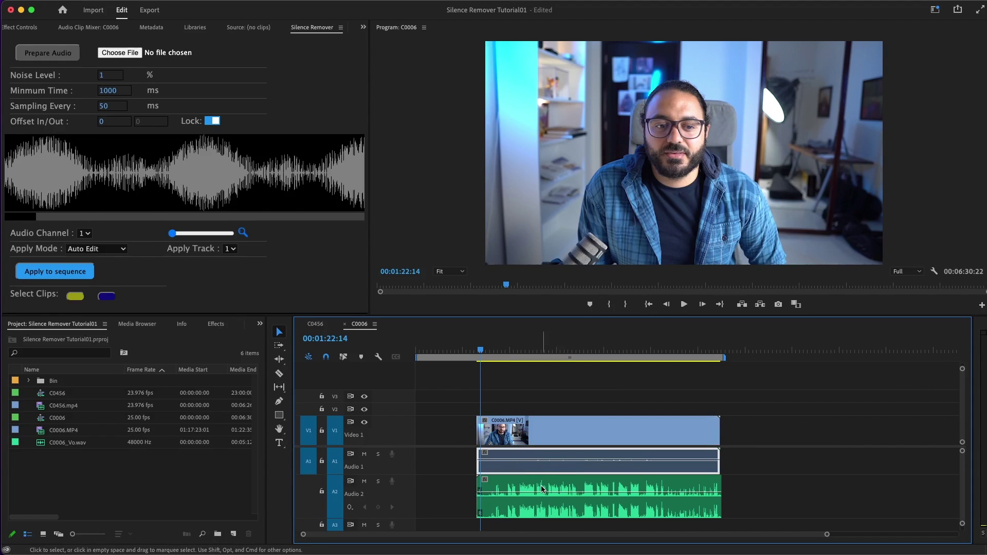
{"action": "left_click_drag", "start_coordinate": [542, 489], "coordinate": [534, 472]}
Step: Nest the video and voice clips into a 'Vid' sequence and shift it later in time
{"action": "left_click", "coordinate": [527, 455]}
{"action": "left_click_drag", "start_coordinate": [641, 390], "coordinate": [589, 464]}
{"action": "right_click", "coordinate": [592, 452]}
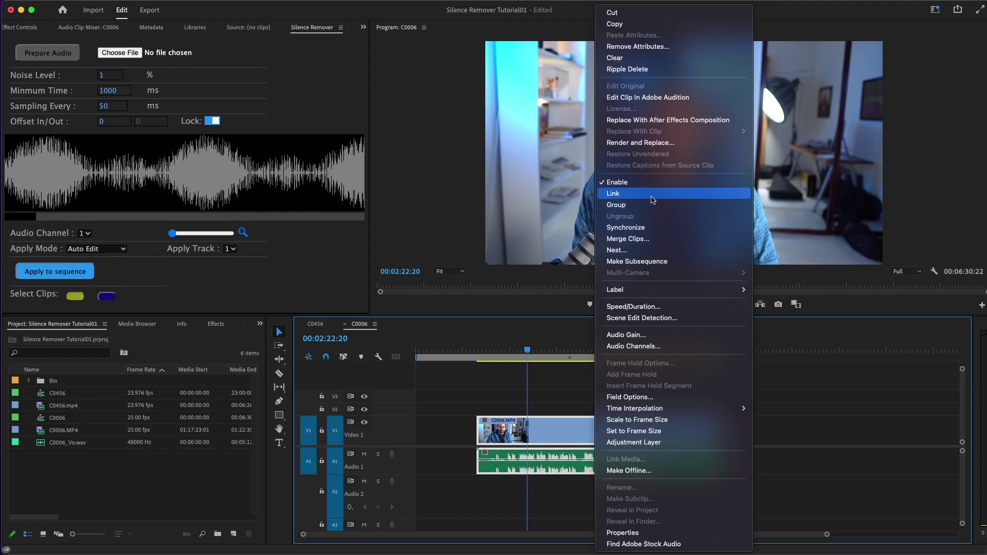
{"action": "left_click", "coordinate": [652, 250]}
{"action": "left_click_drag", "start_coordinate": [580, 430], "coordinate": [664, 432]}
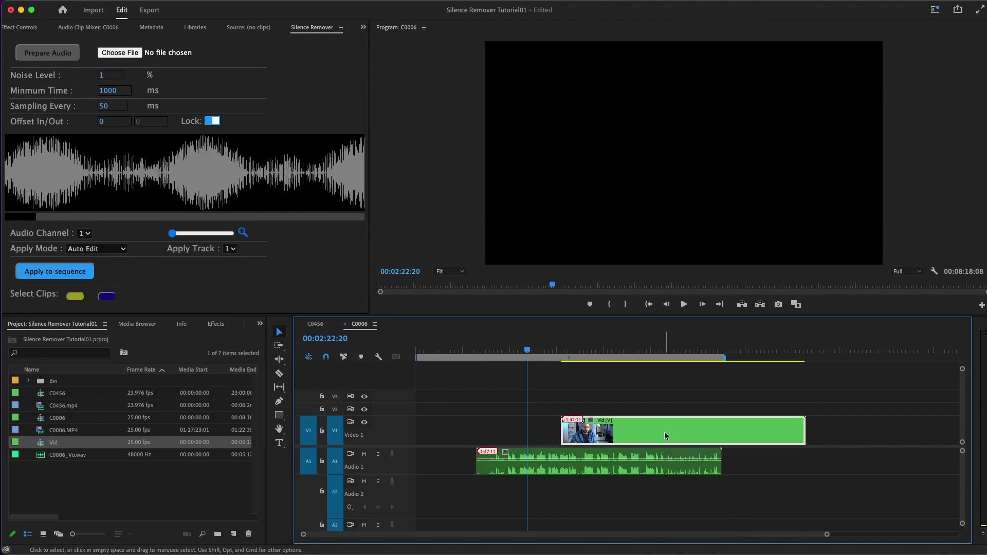
{"action": "key", "text": "ctrl+z"}
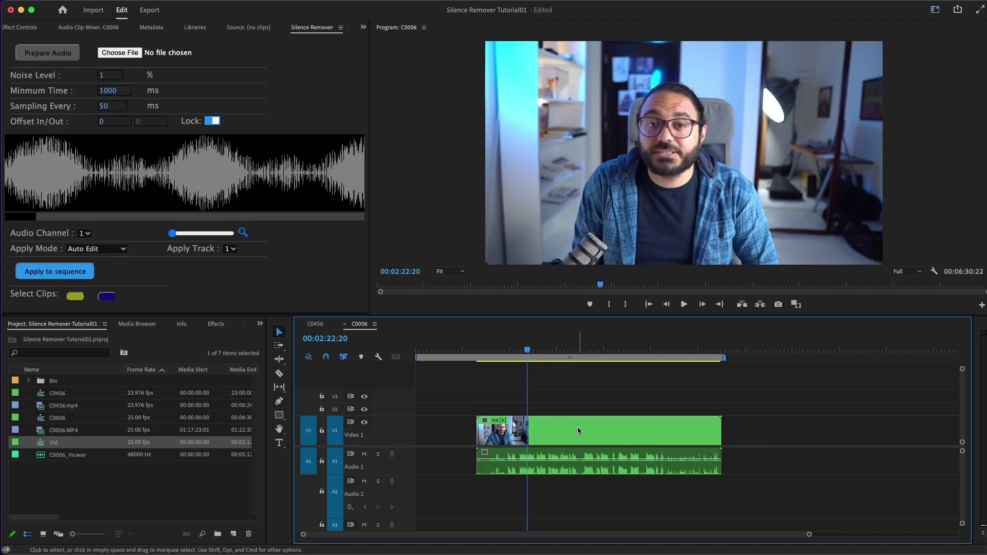
{"action": "left_click_drag", "start_coordinate": [572, 430], "coordinate": [676, 433]}
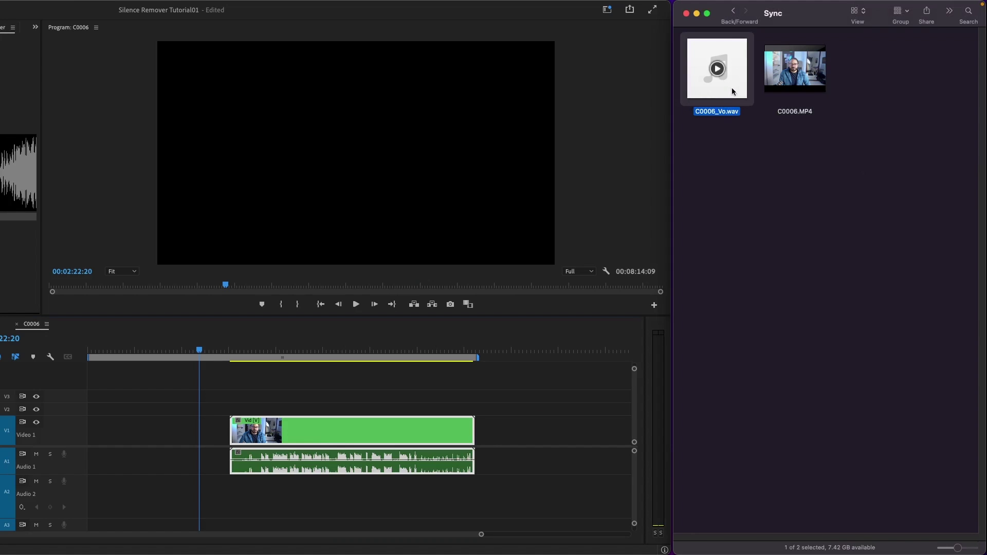
Step: Drag C0006_Vo.wav from Finder's Sync folder onto Silence Remover's Choose File button
{"action": "left_click_drag", "start_coordinate": [735, 91], "coordinate": [133, 53]}
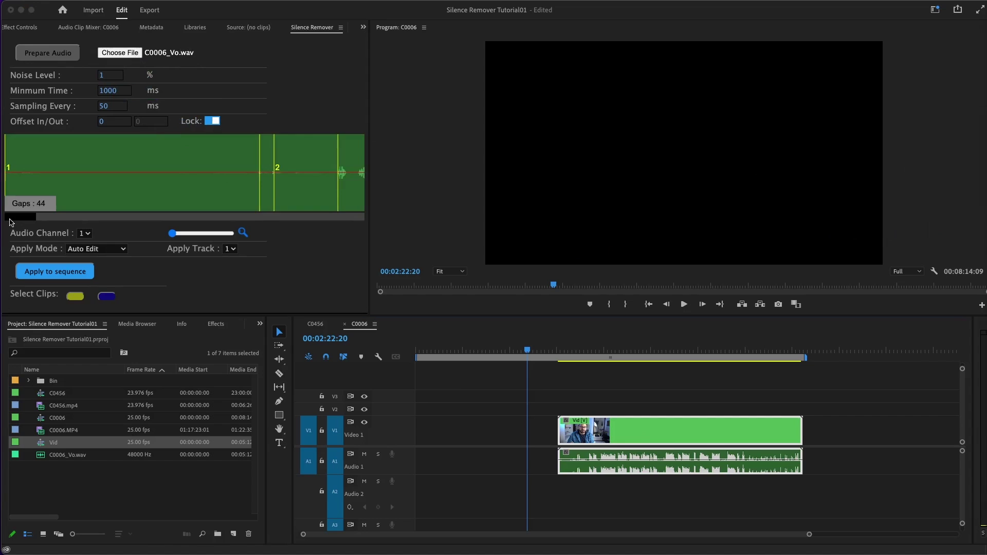
{"action": "mouse_move", "coordinate": [10, 222]}
{"action": "left_mouse_down"}
{"action": "mouse_move", "coordinate": [333, 215]}
{"action": "mouse_move", "coordinate": [296, 181]}
{"action": "left_mouse_up"}
Step: Set Silence Remover's Noise Level to 4 and Minimum Time to 2000 ms
{"action": "double_click", "coordinate": [110, 75]}
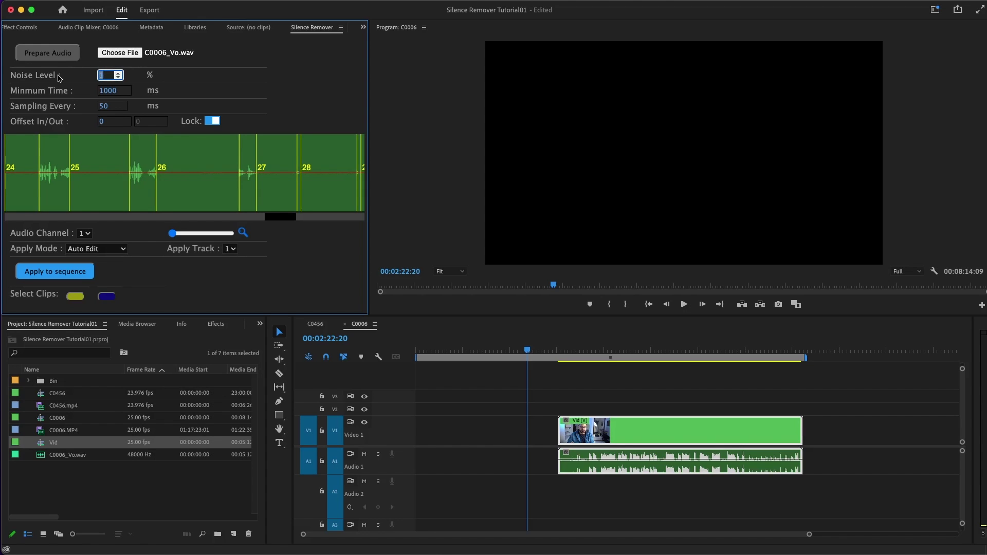
{"action": "type", "text": "4"}
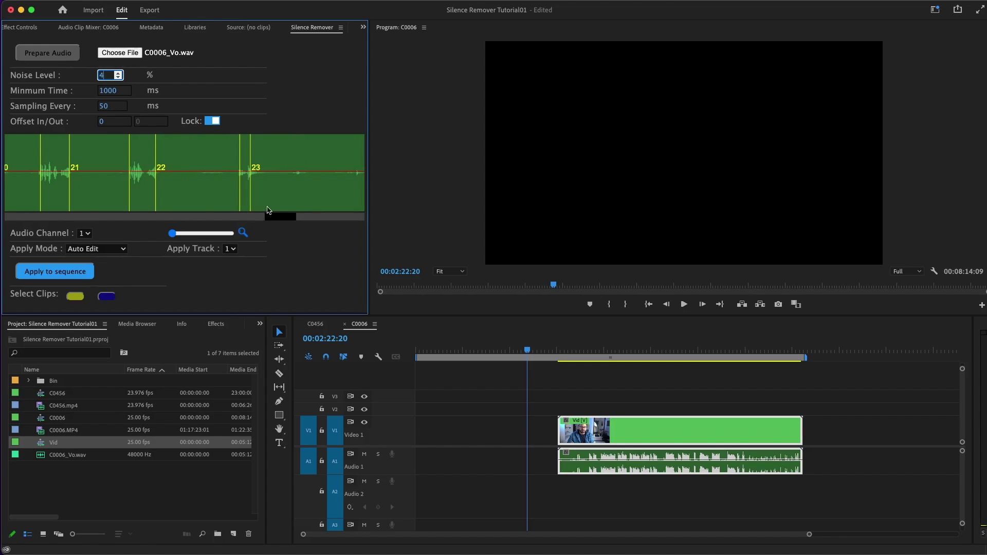
{"action": "left_click_drag", "start_coordinate": [276, 221], "coordinate": [135, 214]}
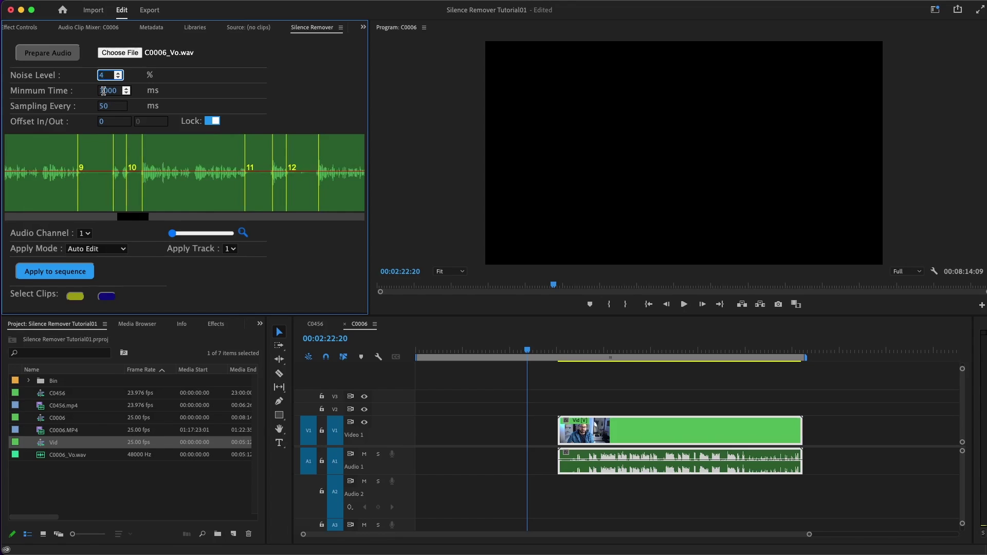
{"action": "left_click_drag", "start_coordinate": [103, 91], "coordinate": [96, 91]}
{"action": "type", "text": "2"}
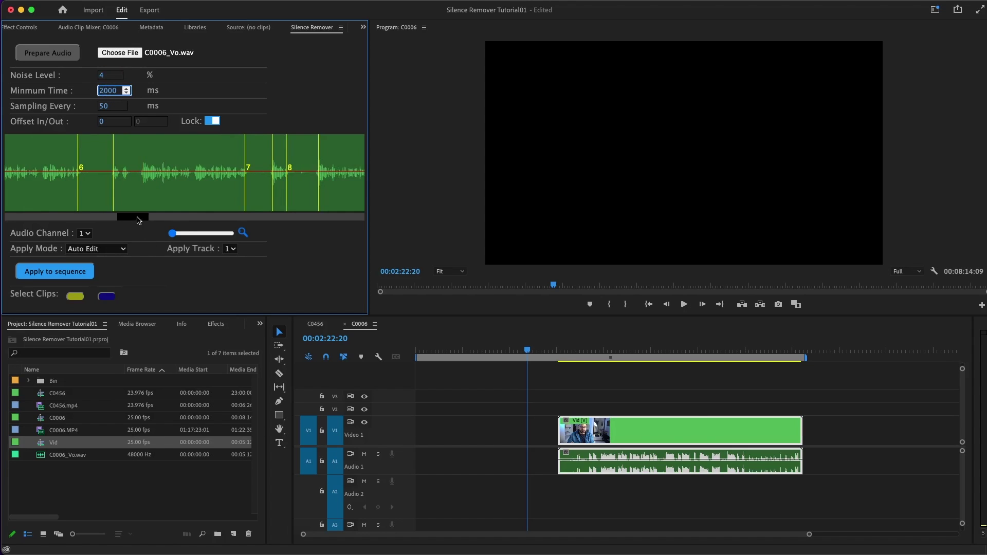
{"action": "left_click_drag", "start_coordinate": [138, 217], "coordinate": [229, 216]}
{"action": "key", "text": "shift+Tab"}
{"action": "key", "text": "Up"}
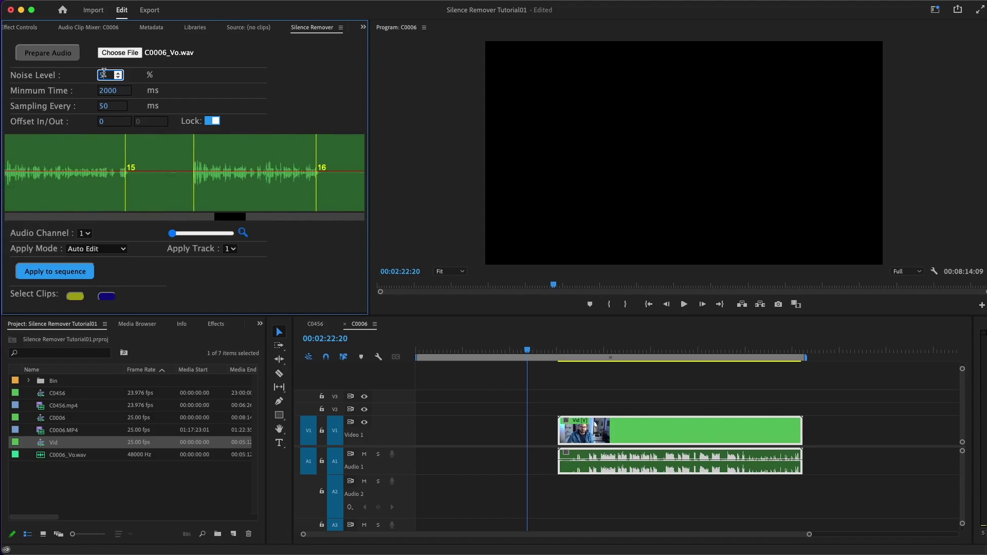
Step: Re-edit the Noise Level, cut the Vid clip at the silences, and load VO.wav
{"action": "left_click_drag", "start_coordinate": [99, 75], "coordinate": [84, 77]}
{"action": "type", "text": "7"}
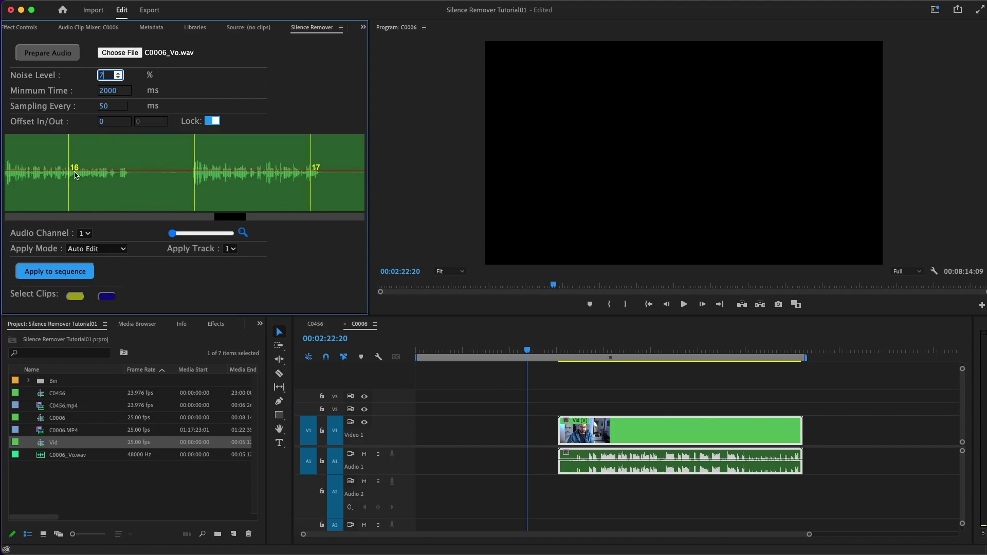
{"action": "left_click_drag", "start_coordinate": [104, 73], "coordinate": [88, 76]}
{"action": "type", "text": "6"}
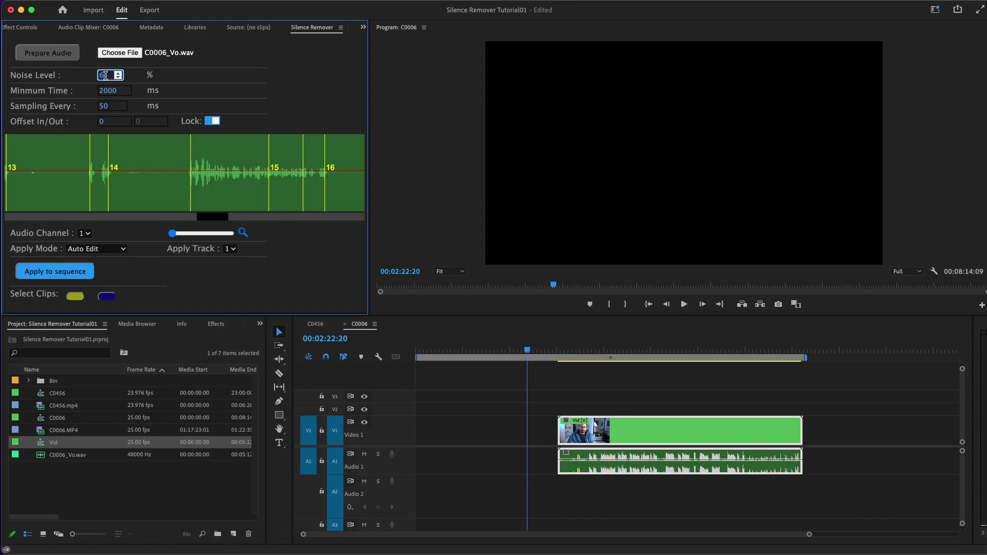
{"action": "left_click_drag", "start_coordinate": [105, 75], "coordinate": [71, 78]}
{"action": "type", "text": "4"}
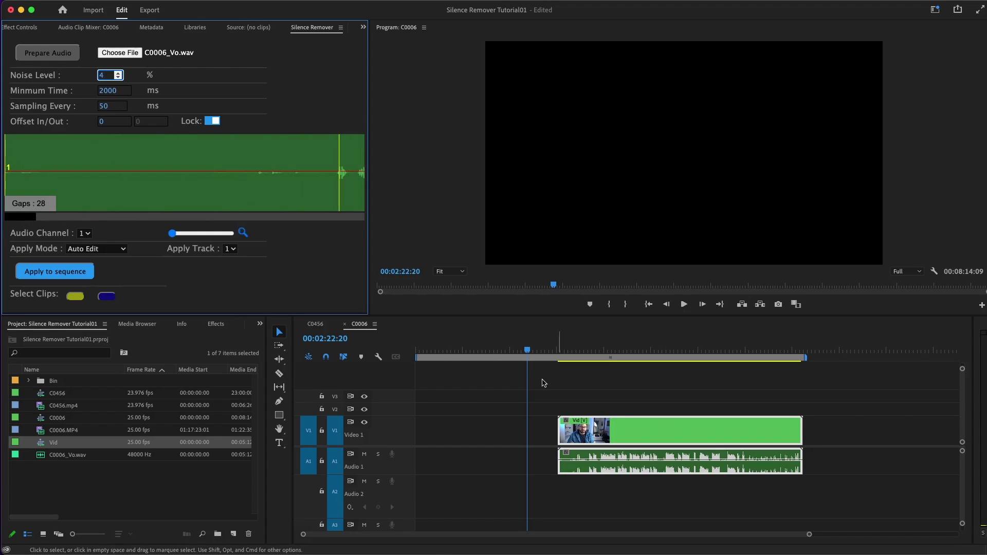
{"action": "left_click", "coordinate": [47, 273]}
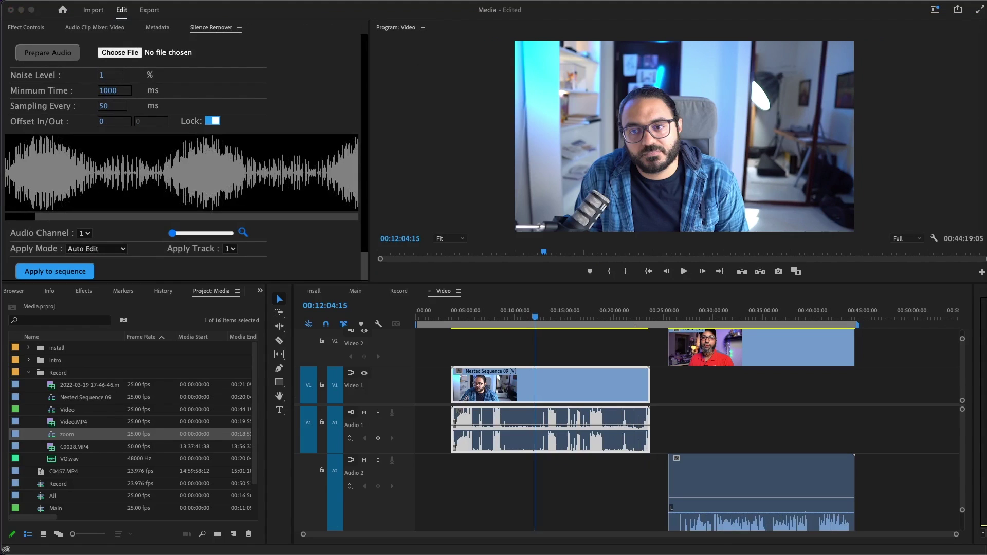
{"action": "left_click_drag", "start_coordinate": [372, 157], "coordinate": [121, 58]}
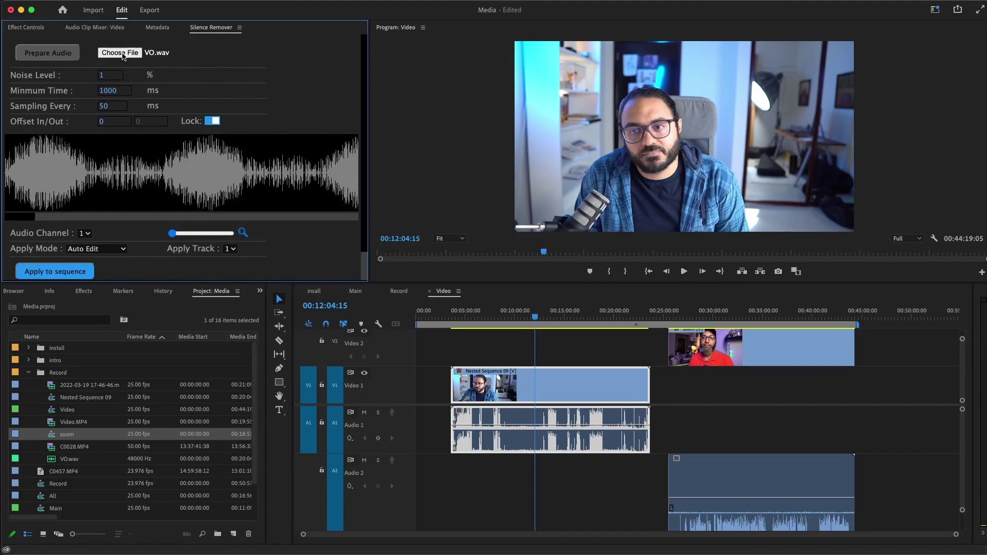
Step: Collapse the Record bin and analyse VO.wav in Silence Remover, detecting 83 silent gaps
{"action": "left_click", "coordinate": [28, 372]}
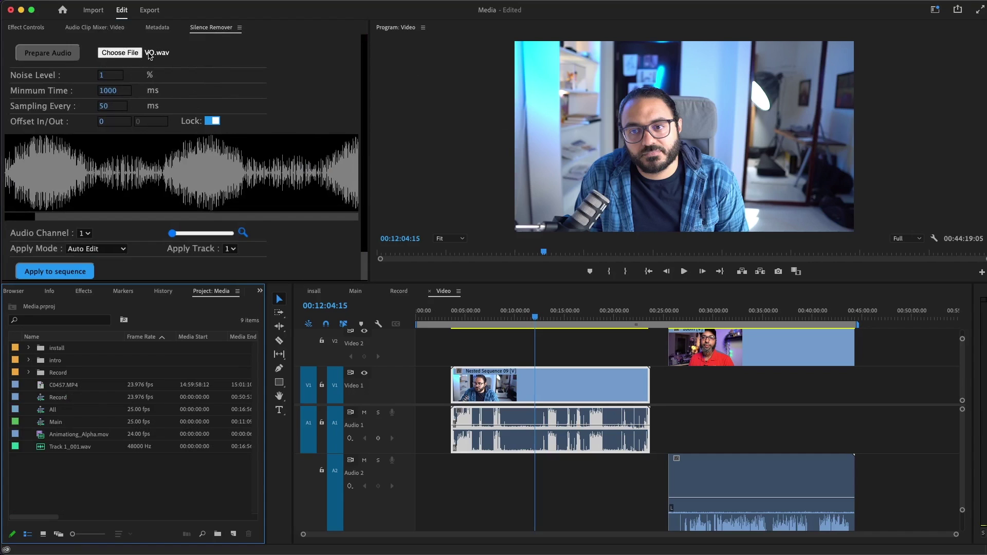
{"action": "left_click", "coordinate": [151, 205]}
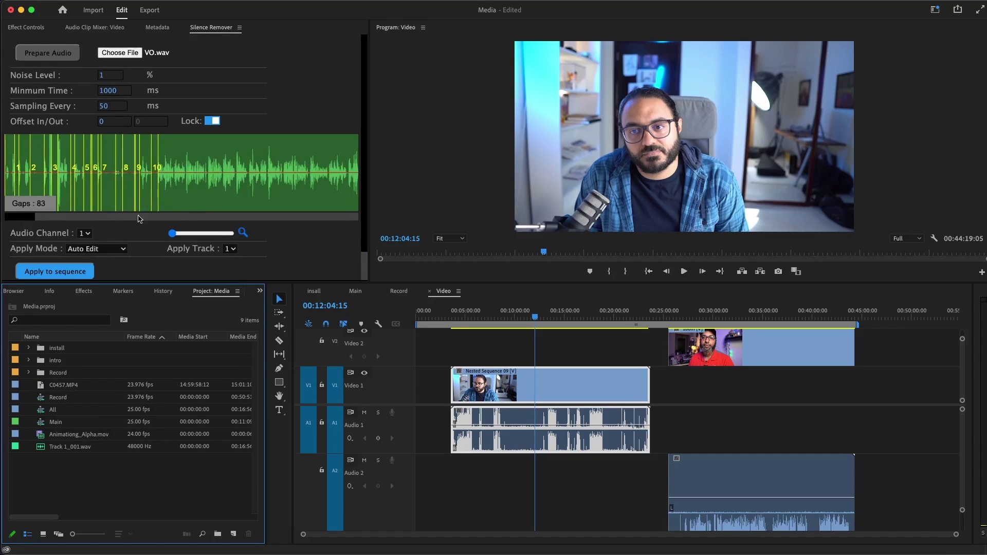
{"action": "left_click_drag", "start_coordinate": [35, 218], "coordinate": [65, 218]}
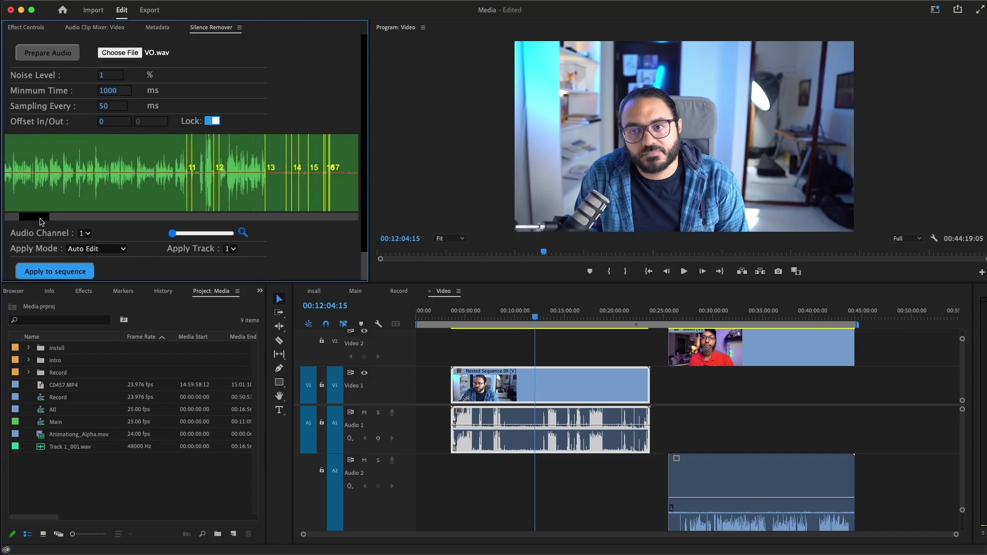
{"action": "left_click", "coordinate": [524, 315]}
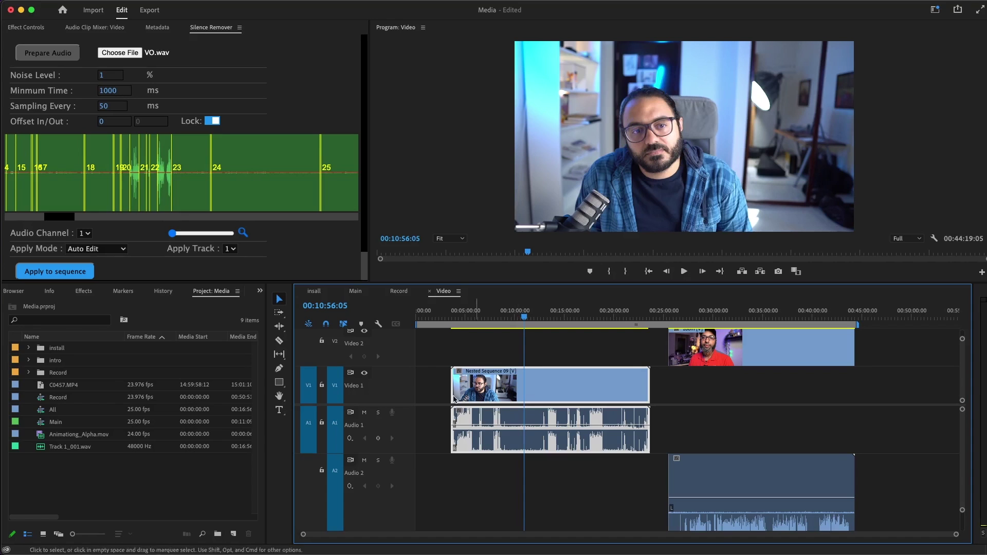
{"action": "left_click", "coordinate": [105, 75]}
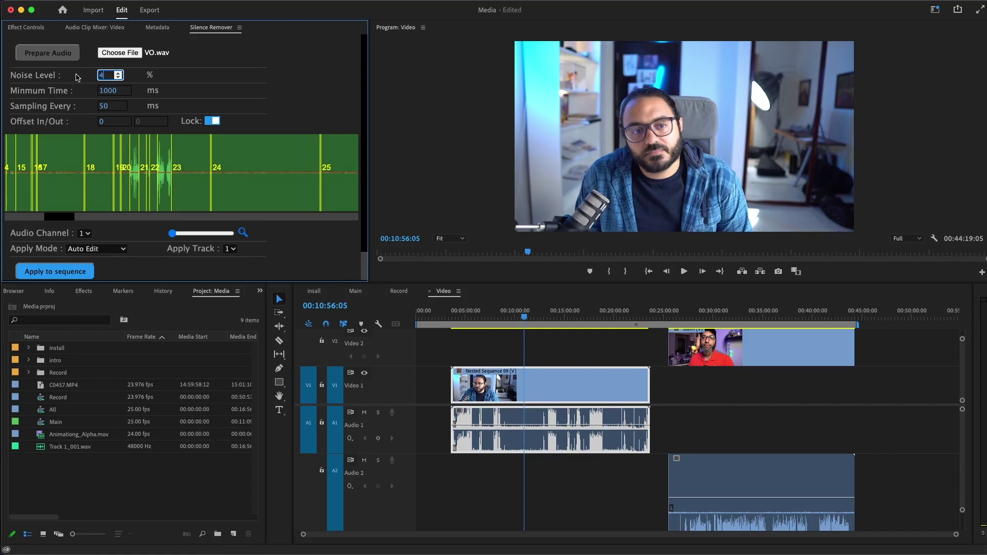
Step: Set Noise Level to 6, committing the minimum silence length along the way
{"action": "type", "text": "4"}
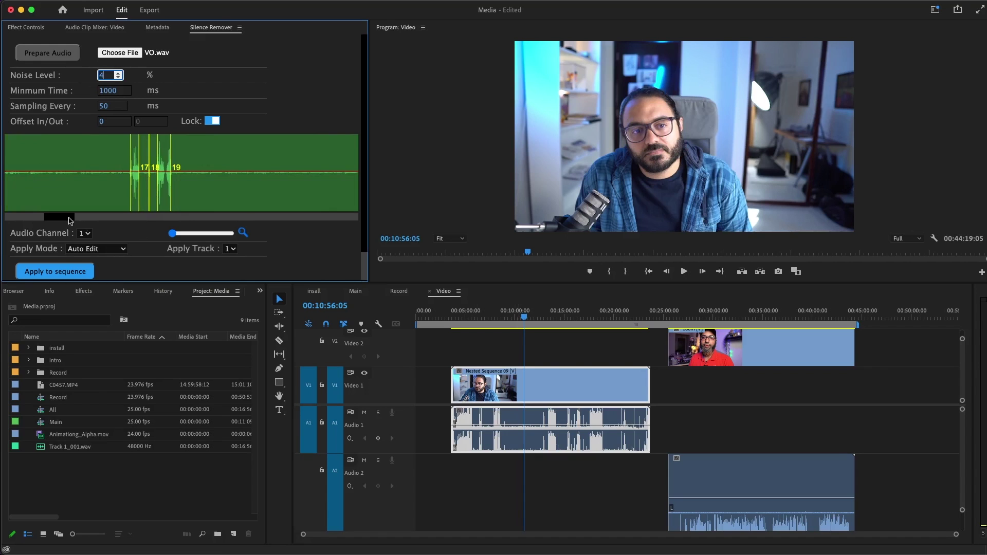
{"action": "left_click_drag", "start_coordinate": [71, 221], "coordinate": [20, 216]}
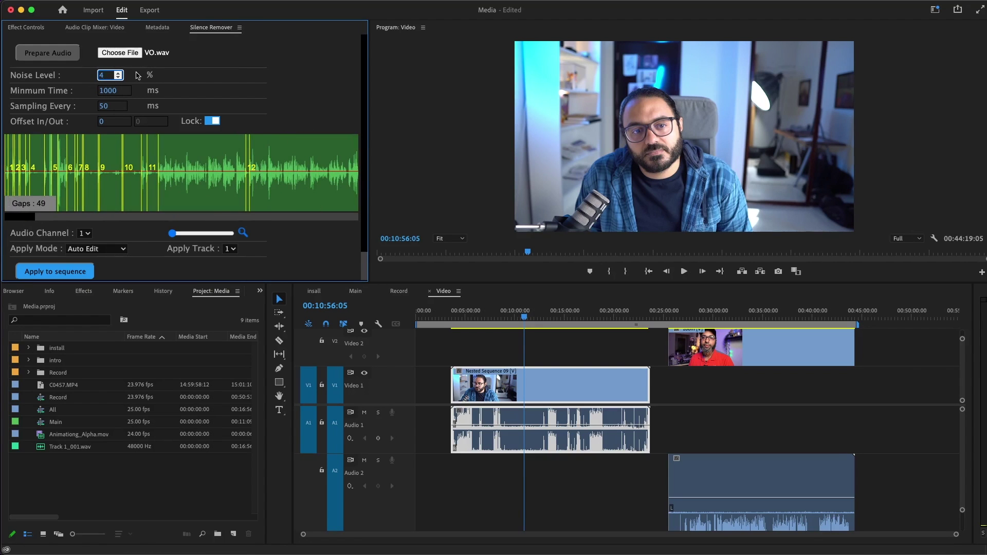
{"action": "key", "text": "Tab"}
{"action": "type", "text": "2000"}
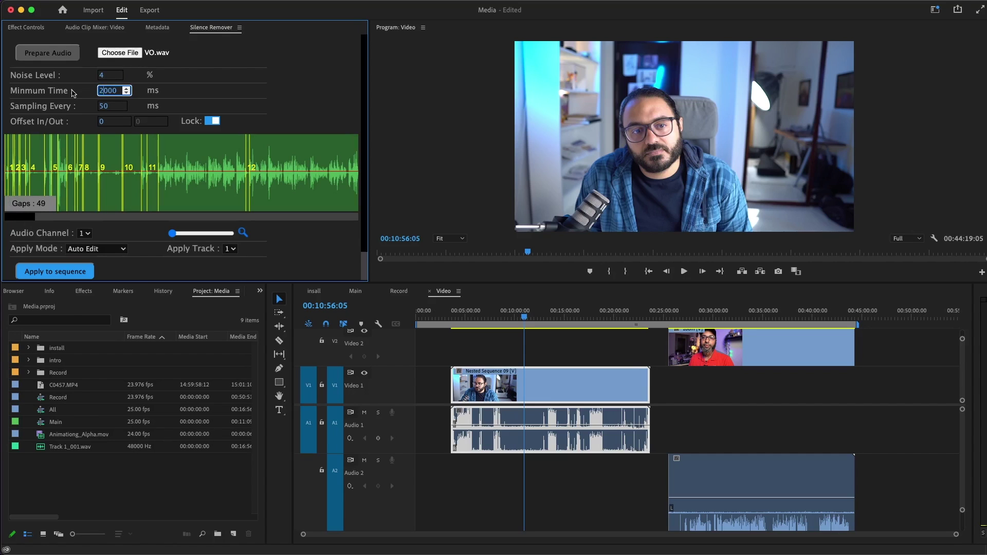
{"action": "key", "text": "Return"}
{"action": "key", "text": "shift+Tab"}
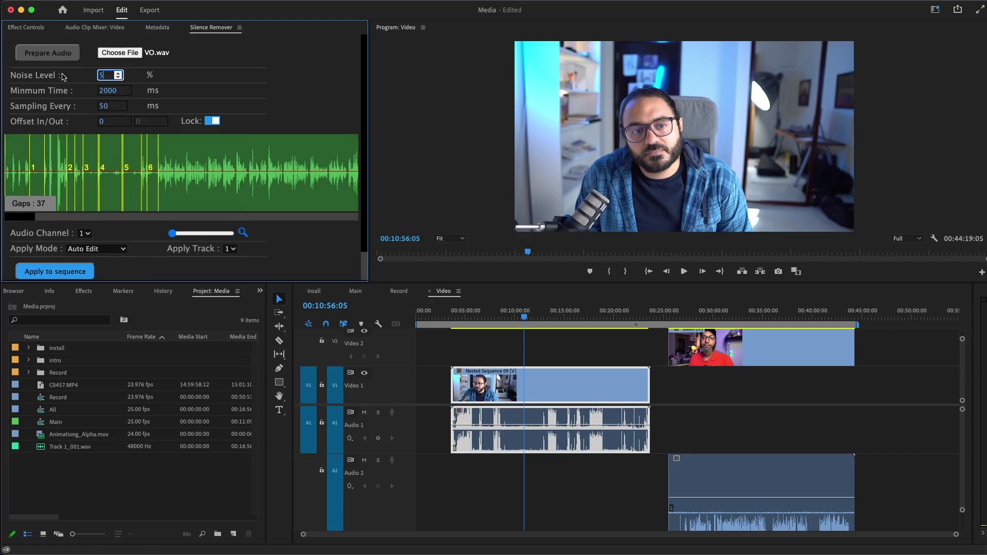
{"action": "type", "text": "5"}
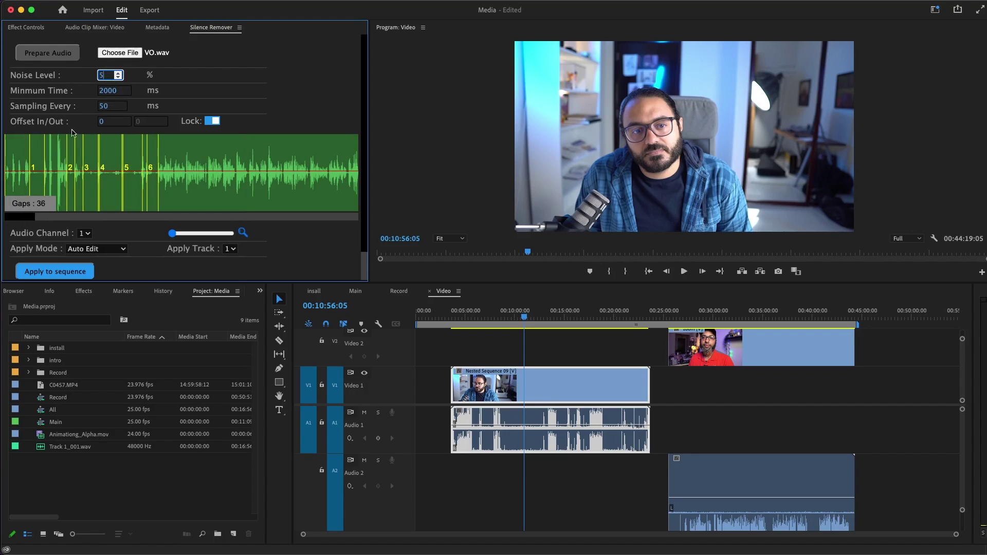
{"action": "left_click_drag", "start_coordinate": [29, 220], "coordinate": [59, 220]}
{"action": "key", "text": "Up"}
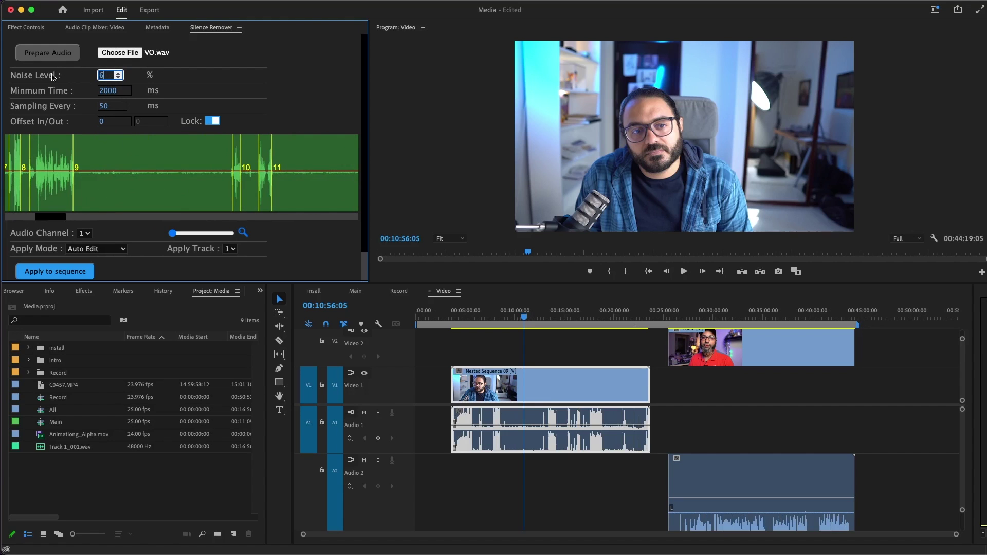
Step: Unlock the offsets, set Offset In to 300 ms and Minimum Time to 3000 ms
{"action": "left_click", "coordinate": [212, 122]}
{"action": "double_click", "coordinate": [111, 121]}
{"action": "type", "text": "300"}
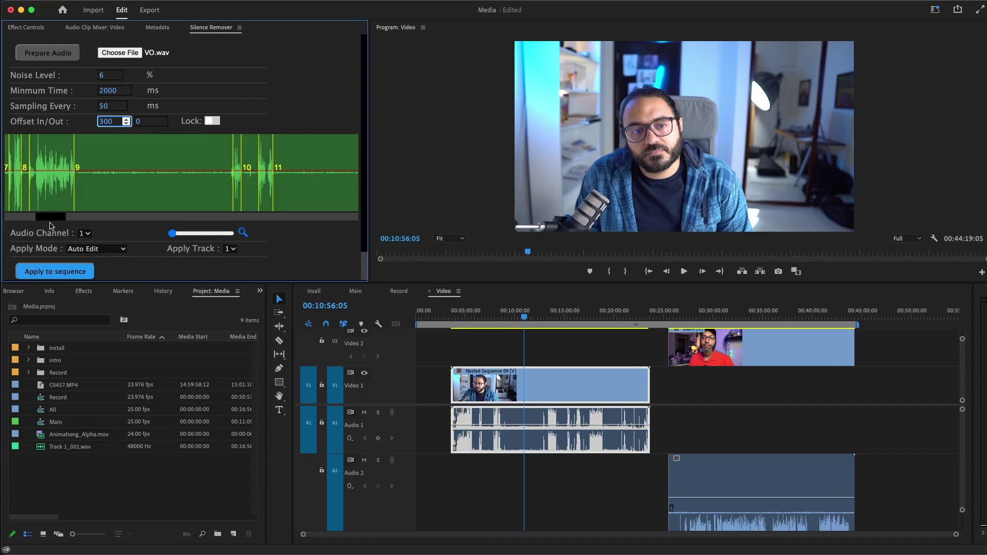
{"action": "mouse_move", "coordinate": [50, 219]}
{"action": "left_mouse_down"}
{"action": "mouse_move", "coordinate": [41, 222]}
{"action": "mouse_move", "coordinate": [325, 220]}
{"action": "mouse_move", "coordinate": [1, 215]}
{"action": "left_mouse_up"}
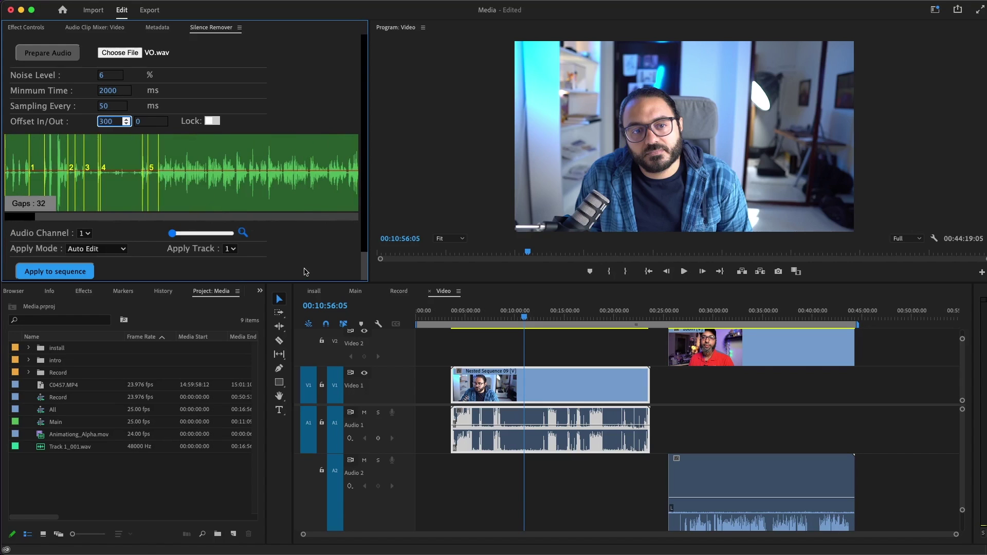
{"action": "left_click", "coordinate": [530, 389]}
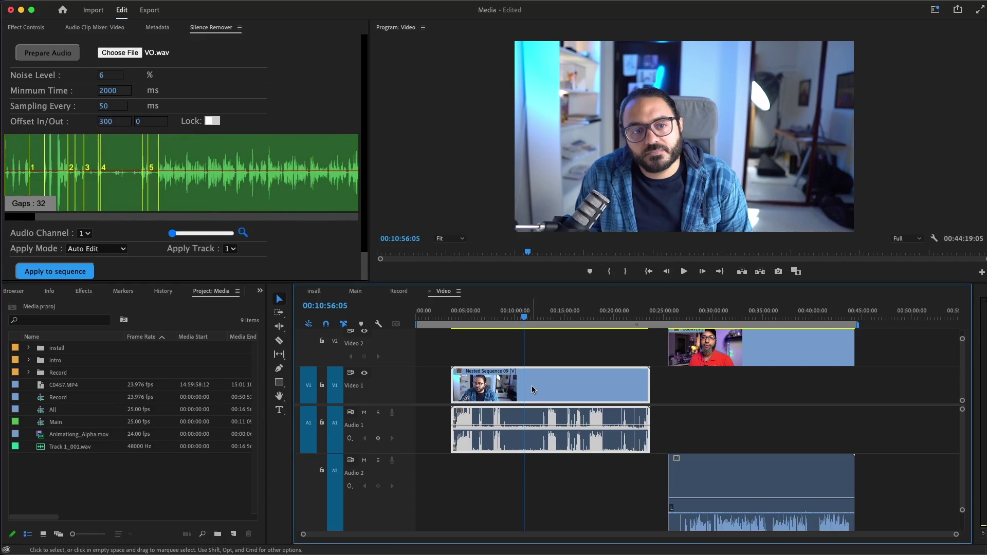
{"action": "left_click_drag", "start_coordinate": [25, 218], "coordinate": [35, 222]}
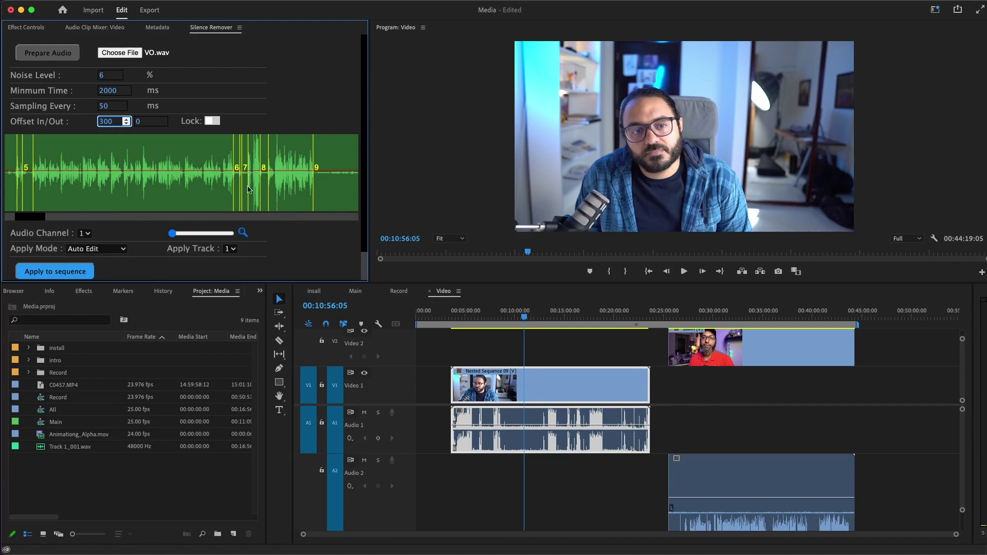
{"action": "left_click_drag", "start_coordinate": [104, 91], "coordinate": [97, 92]}
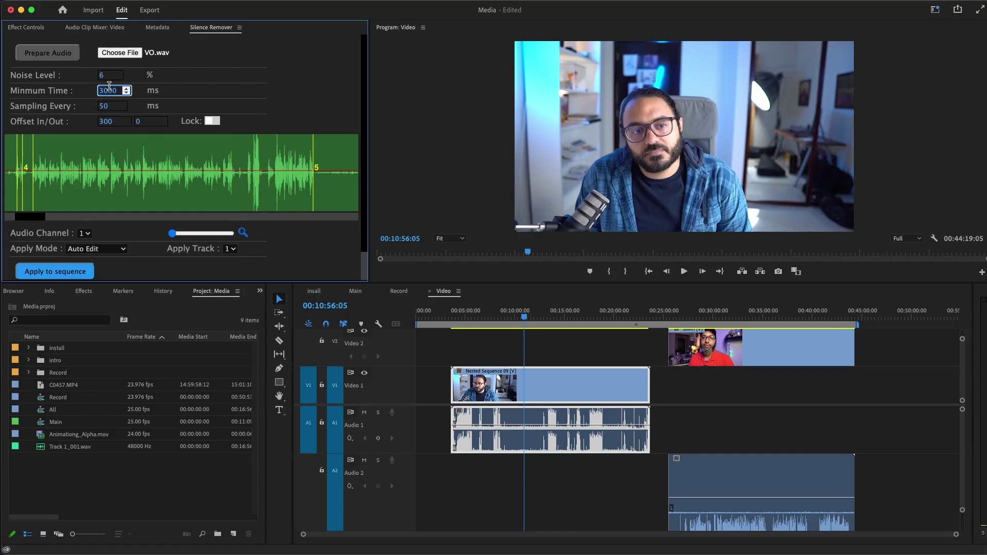
{"action": "left_click_drag", "start_coordinate": [33, 218], "coordinate": [26, 219]}
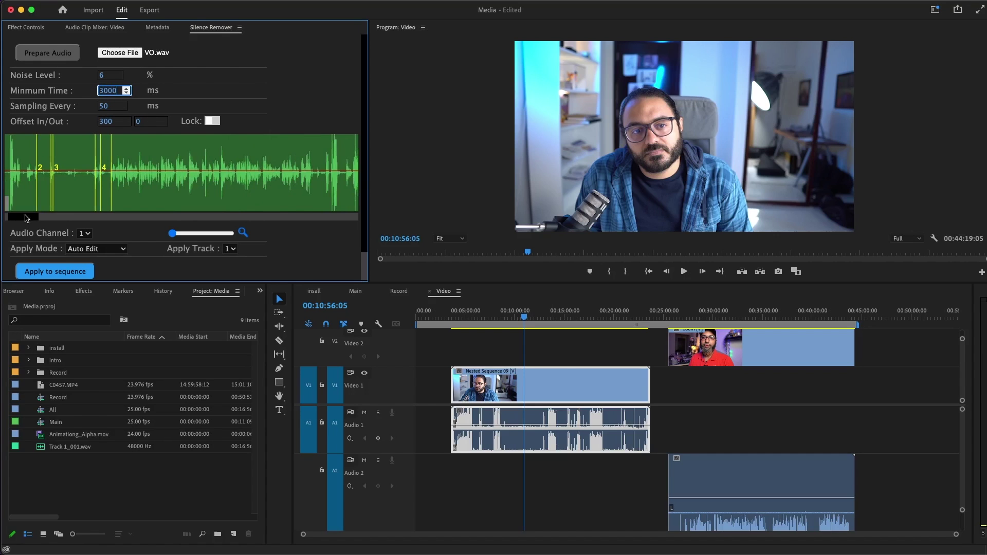
Step: Set Offset Out to 100 ms, leaving 27 detected gaps
{"action": "left_click", "coordinate": [164, 119]}
{"action": "double_click", "coordinate": [163, 120]}
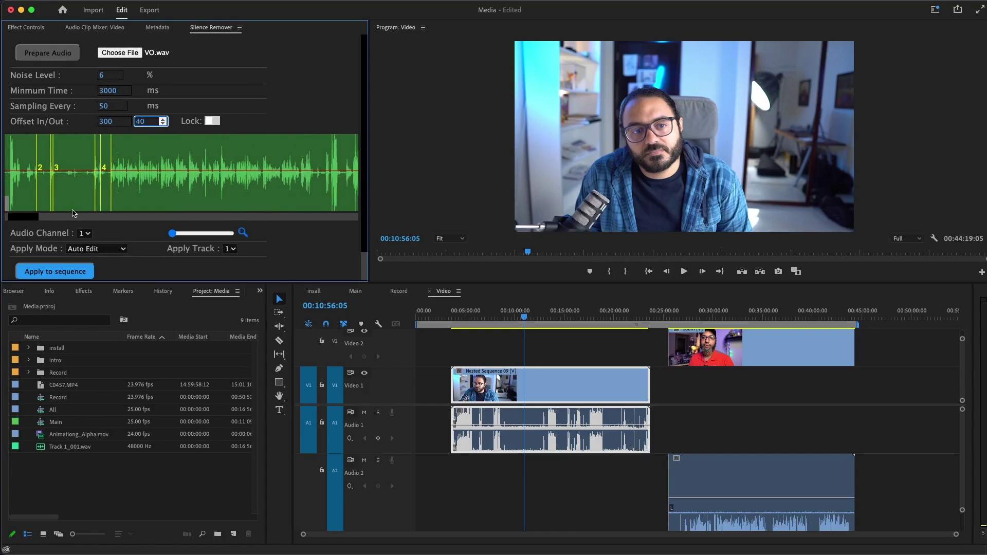
{"action": "left_click", "coordinate": [163, 119]}
{"action": "type", "text": "100"}
{"action": "key", "text": "Return"}
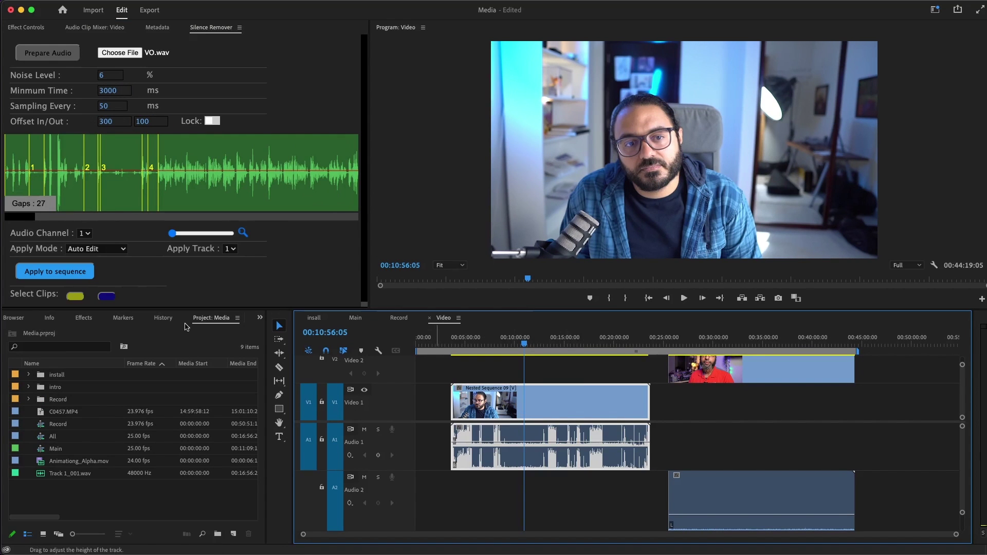
Step: Cut the Video sequence at VO.wav's silences and pull one yellow clip's volume to the bottom
{"action": "left_click", "coordinate": [71, 277]}
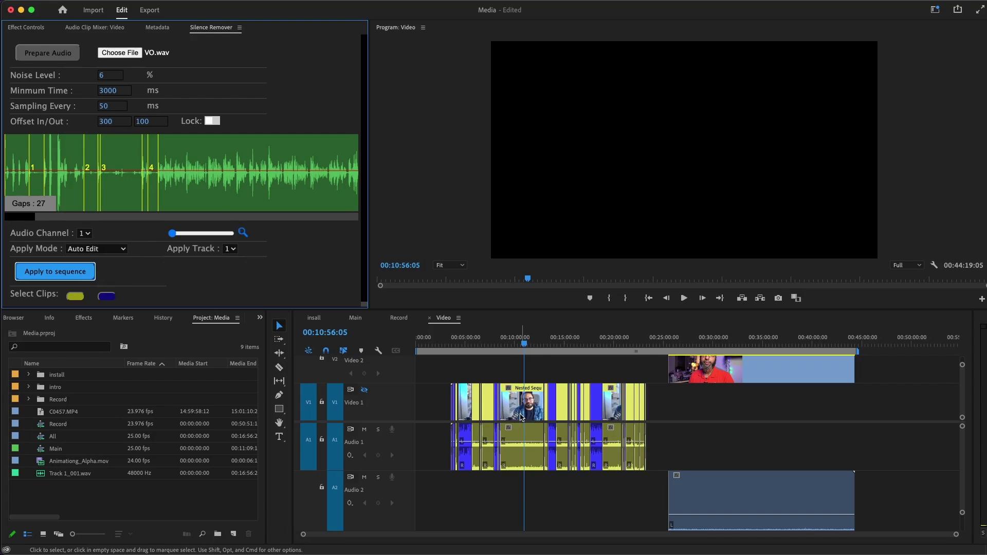
{"action": "key", "text": "Return"}
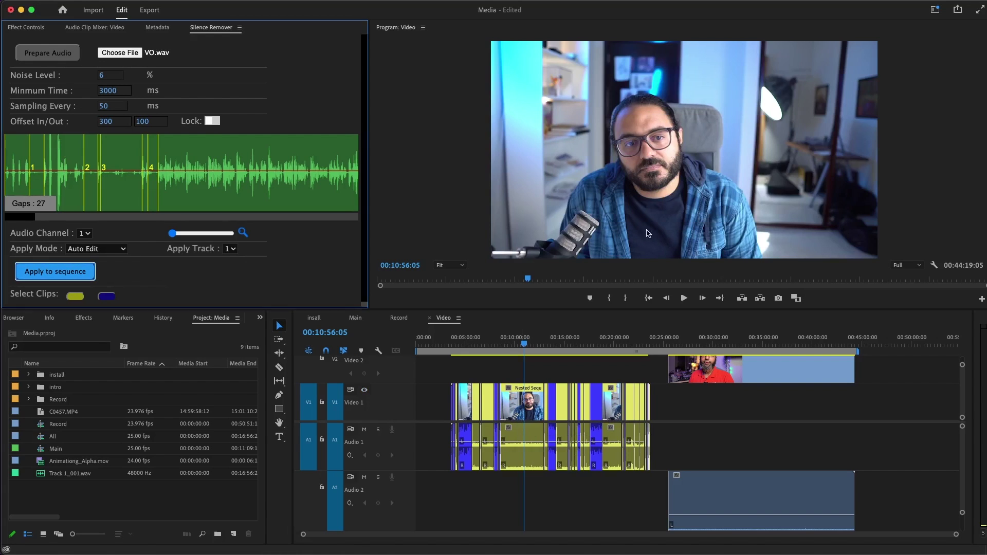
{"action": "left_click", "coordinate": [524, 445]}
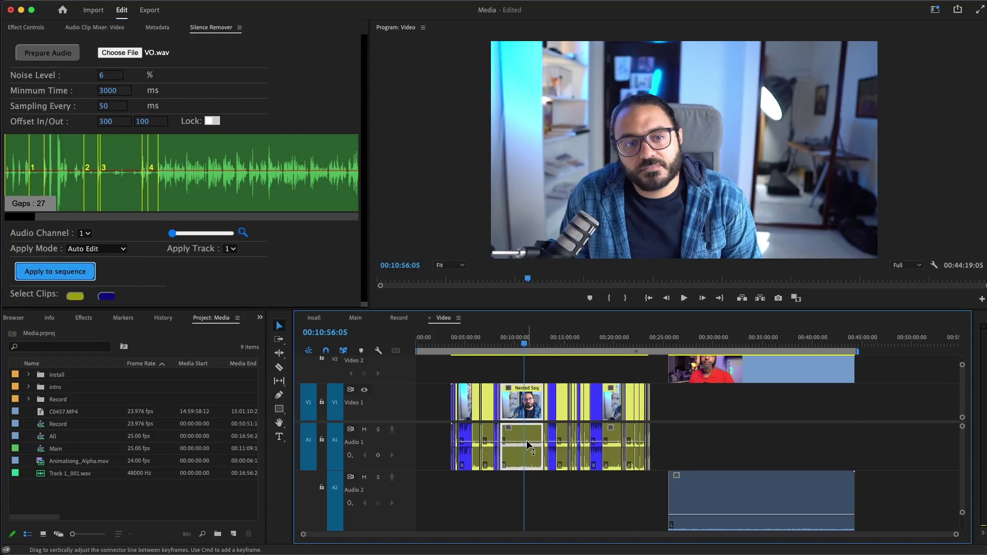
{"action": "key", "text": "="}
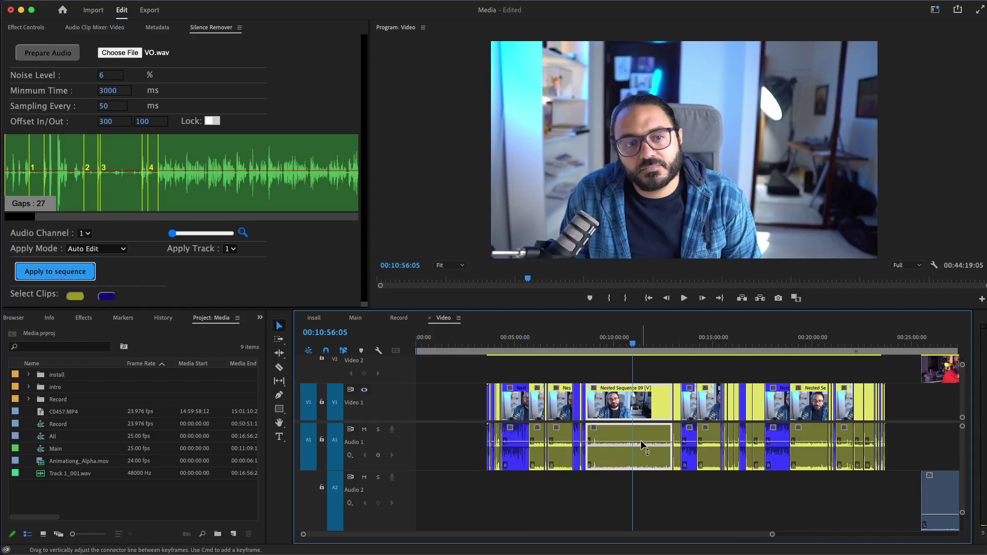
{"action": "left_click_drag", "start_coordinate": [640, 440], "coordinate": [637, 469]}
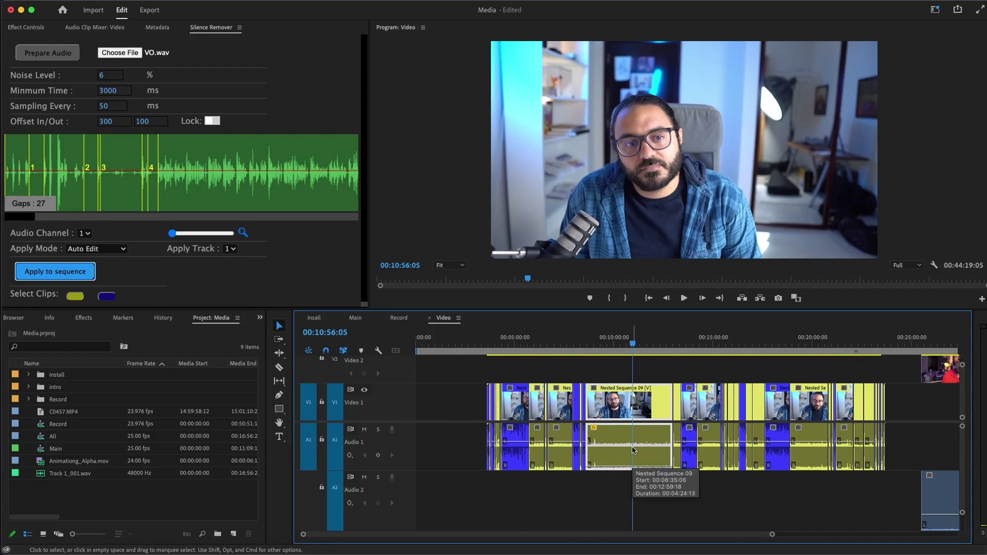
Step: Copy the muted silence clip and paste its Volume attributes onto all yellow silence clips
{"action": "right_click", "coordinate": [632, 450]}
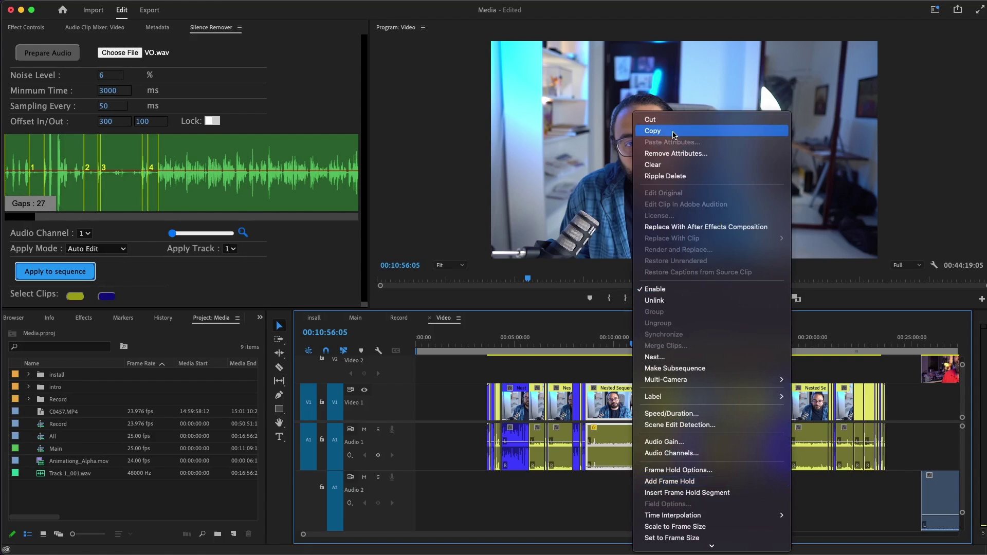
{"action": "left_click", "coordinate": [673, 132]}
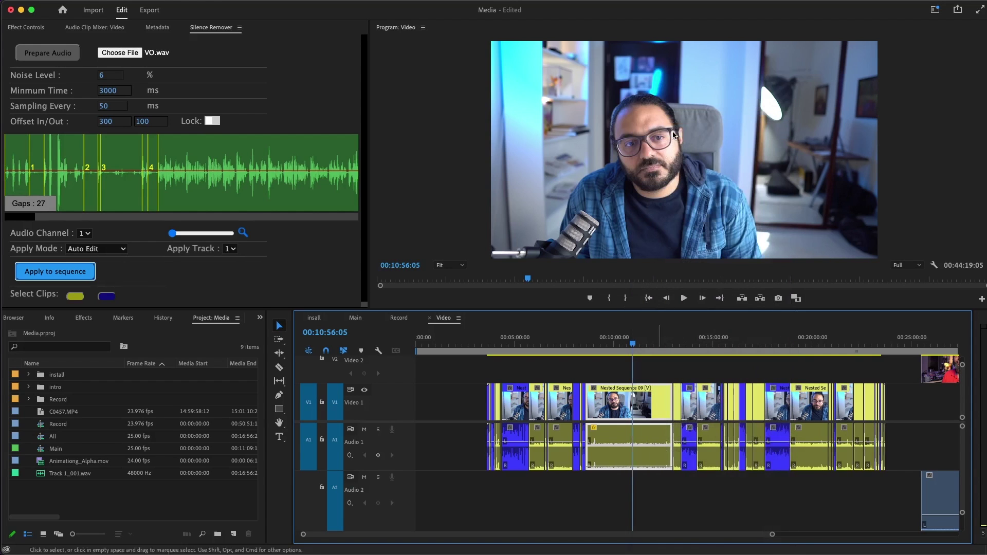
{"action": "left_click", "coordinate": [191, 295]}
{"action": "left_click", "coordinate": [74, 297]}
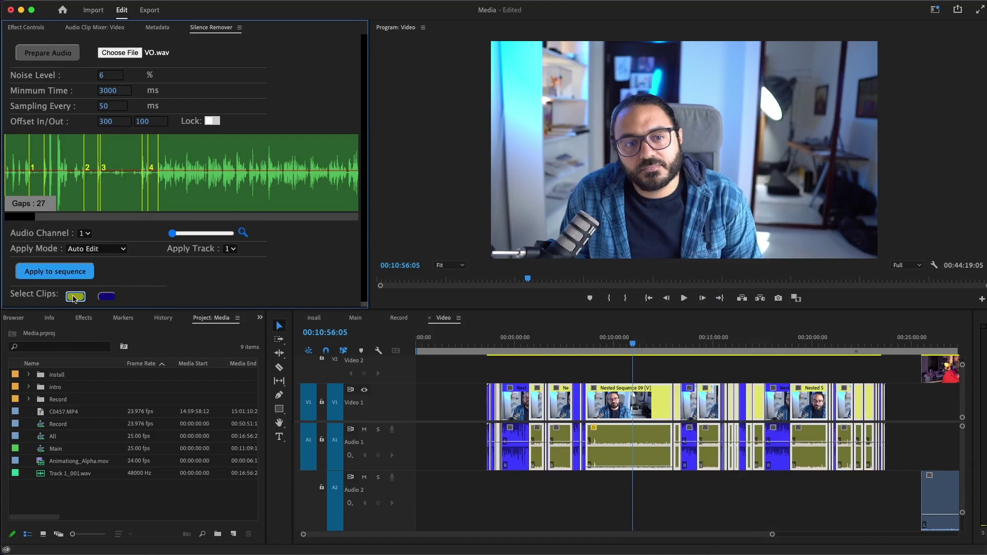
{"action": "right_click", "coordinate": [624, 440]}
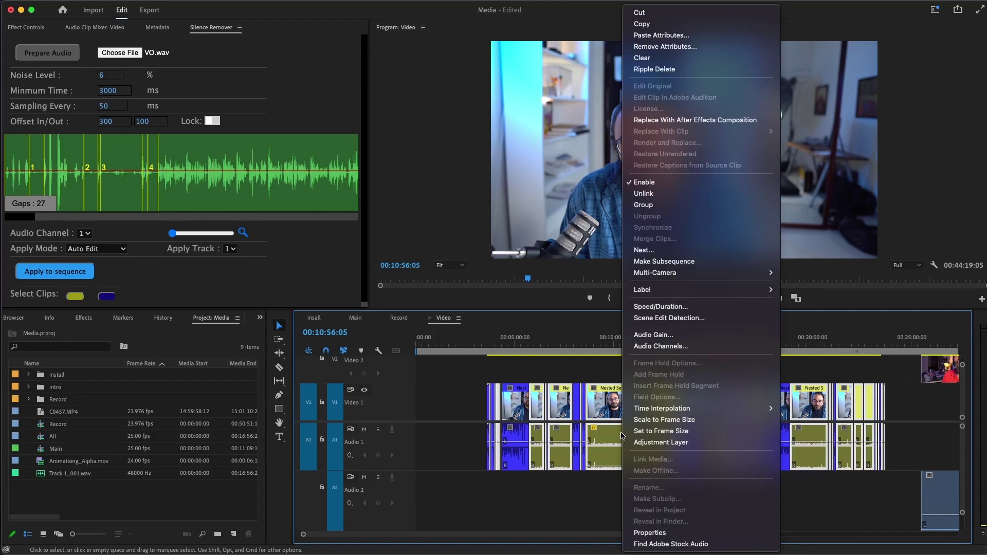
{"action": "left_click", "coordinate": [688, 36]}
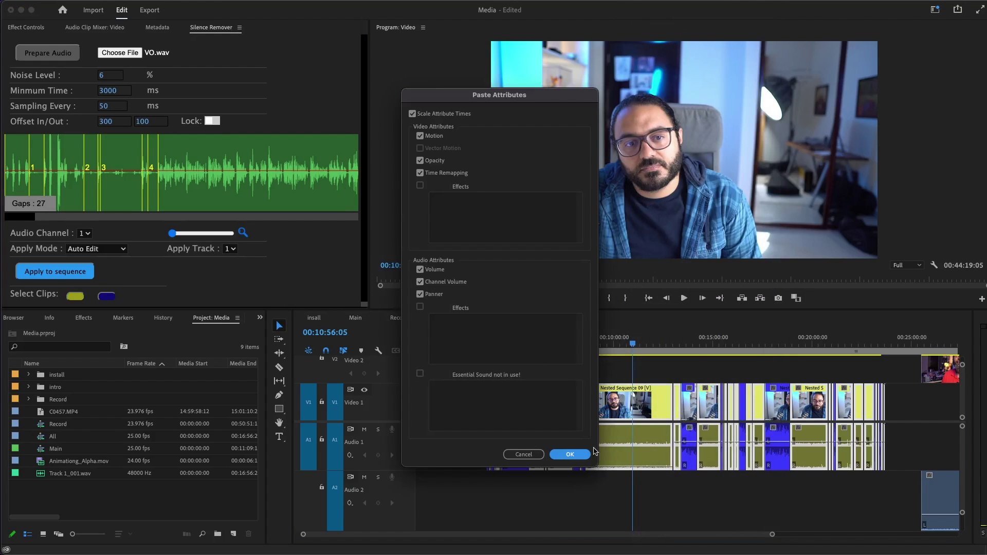
{"action": "left_click", "coordinate": [569, 455]}
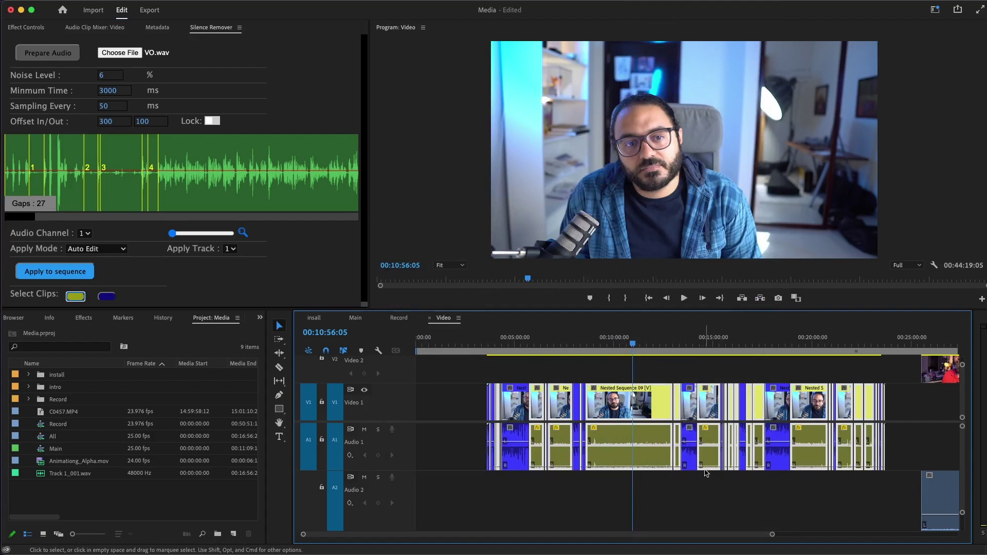
Step: Slide the V2 zoom clip left to start near 00:05:00, then enlarge the timeline panel
{"action": "mouse_move", "coordinate": [632, 344]}
{"action": "left_mouse_down"}
{"action": "mouse_move", "coordinate": [557, 347]}
{"action": "mouse_move", "coordinate": [759, 353]}
{"action": "left_mouse_up"}
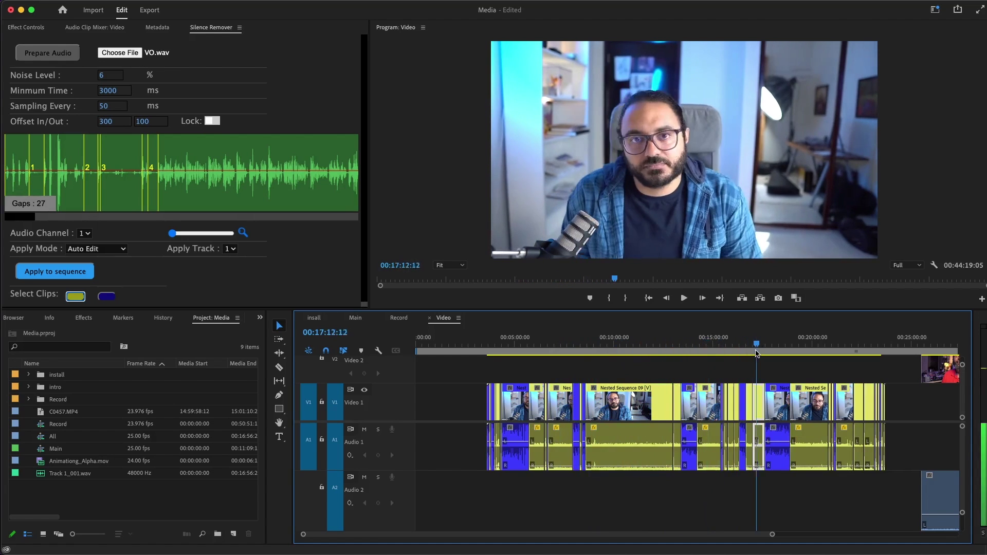
{"action": "left_click", "coordinate": [942, 373]}
{"action": "left_click_drag", "start_coordinate": [942, 371], "coordinate": [549, 377]}
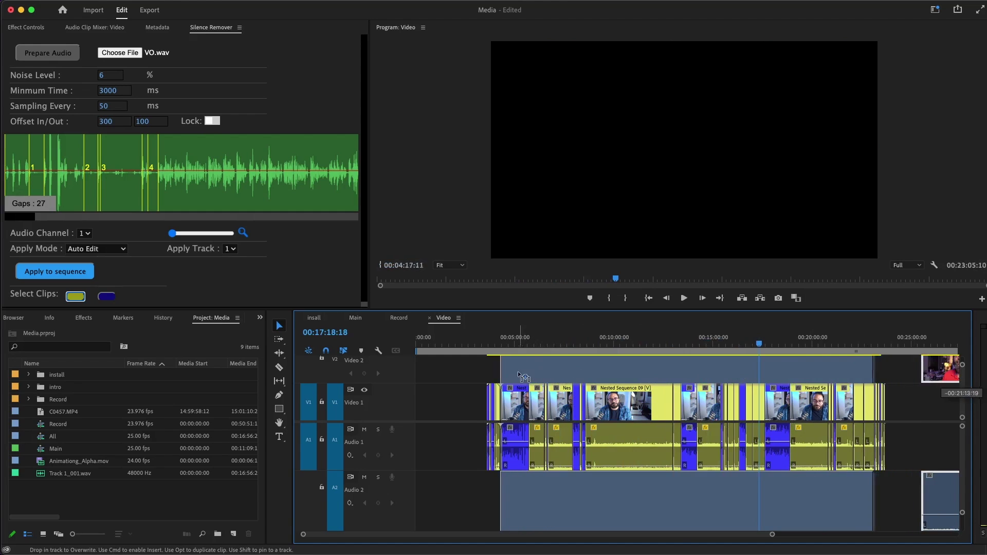
{"action": "left_click_drag", "start_coordinate": [549, 376], "coordinate": [507, 376]}
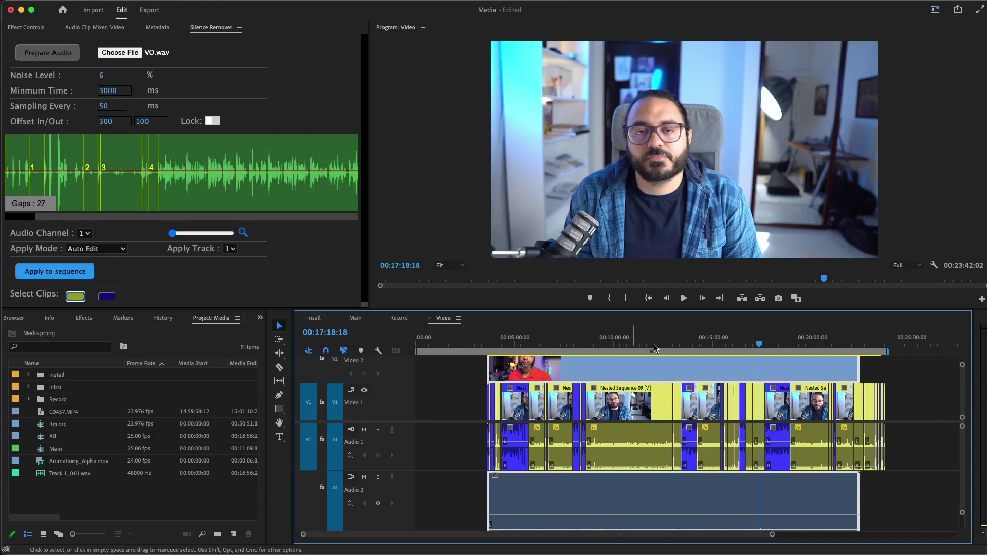
{"action": "key", "text": "Up"}
{"action": "key", "text": "Up"}
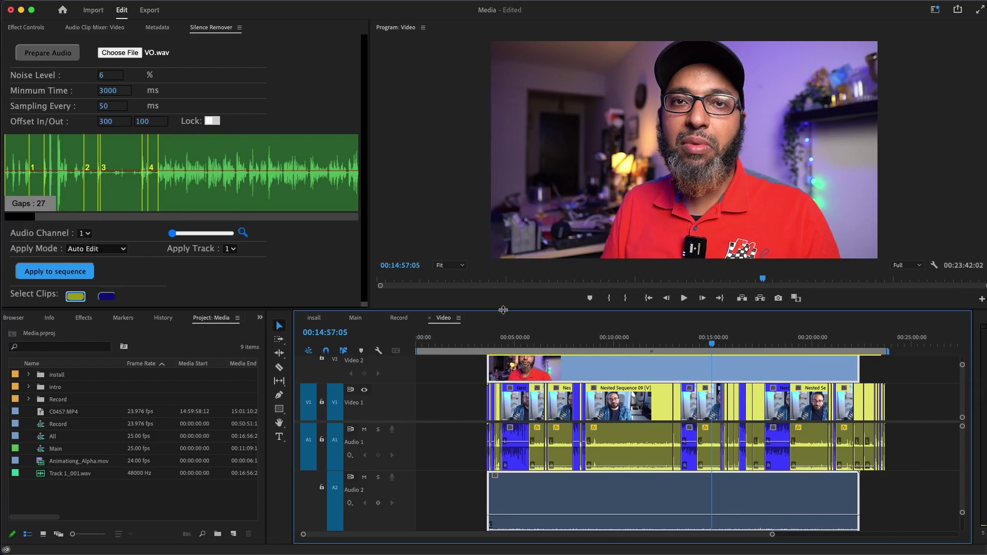
{"action": "left_click_drag", "start_coordinate": [525, 310], "coordinate": [525, 234]}
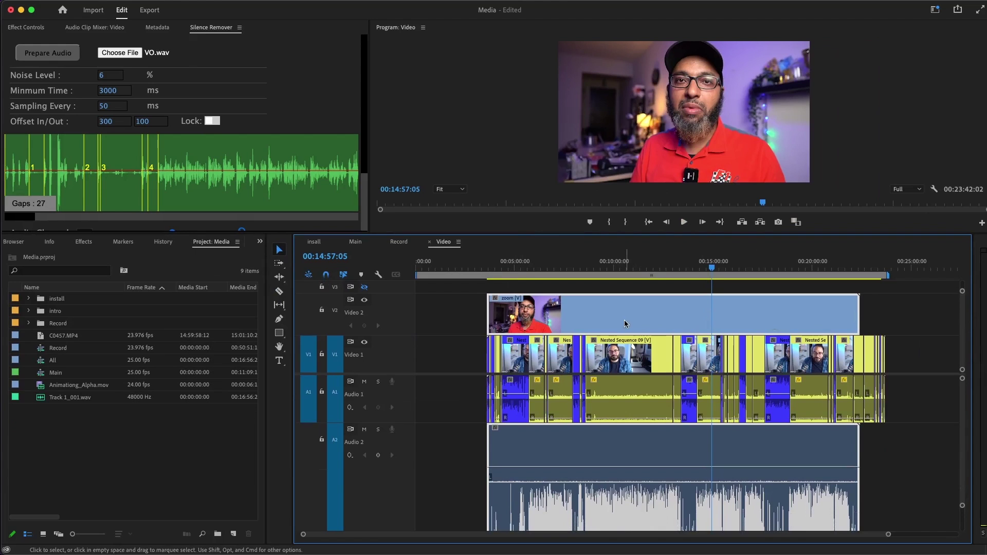
Step: Select all blue speaker clips and lift them onto Video 3 above the zoom footage
{"action": "left_click", "coordinate": [445, 356]}
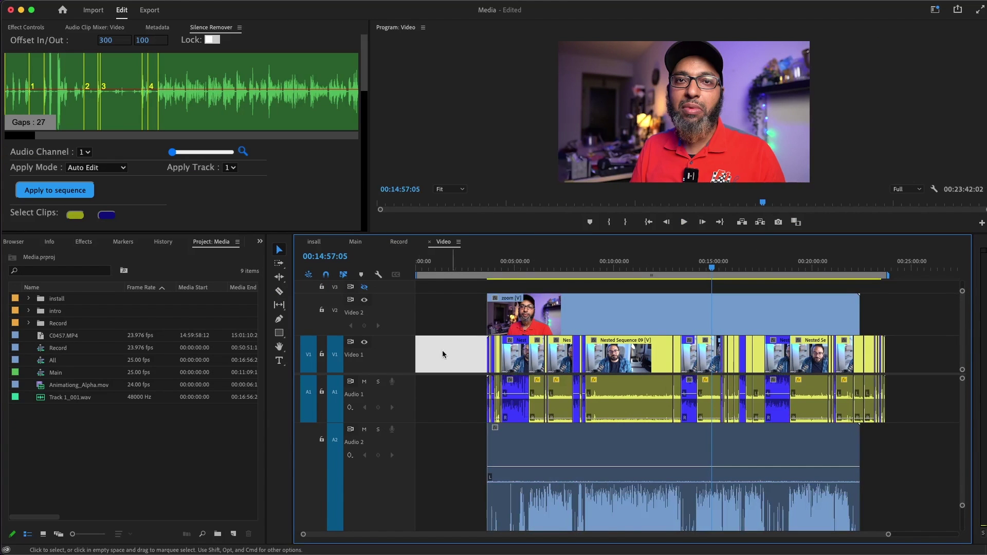
{"action": "left_click", "coordinate": [107, 215]}
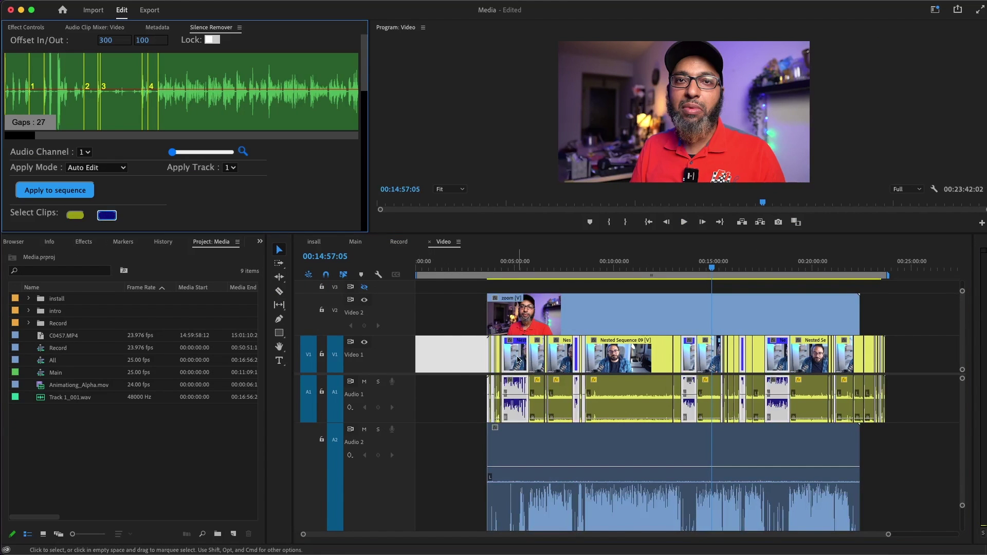
{"action": "left_click_drag", "start_coordinate": [537, 364], "coordinate": [520, 284]}
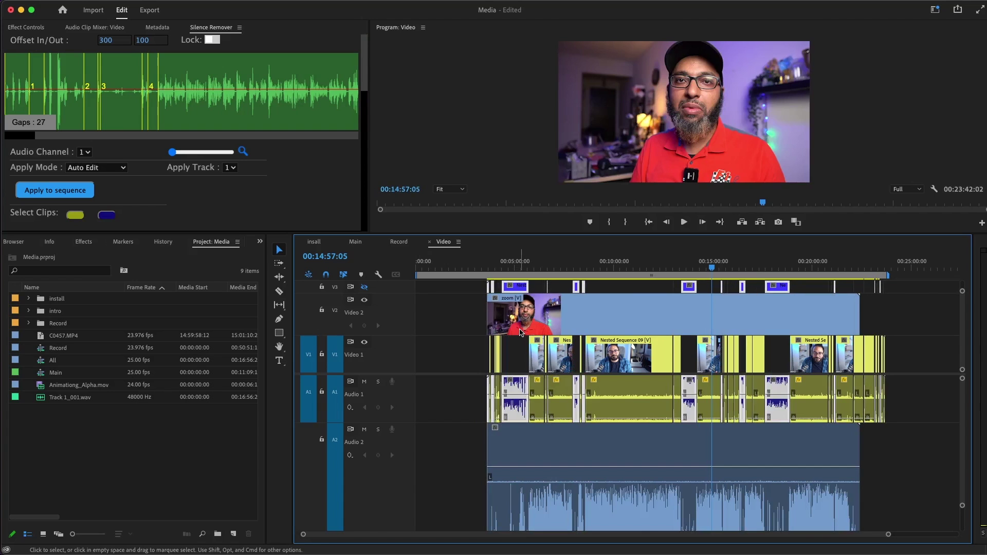
Step: Scrub and play the timeline from 00:04:57 to check the camera switches
{"action": "left_click", "coordinate": [512, 267]}
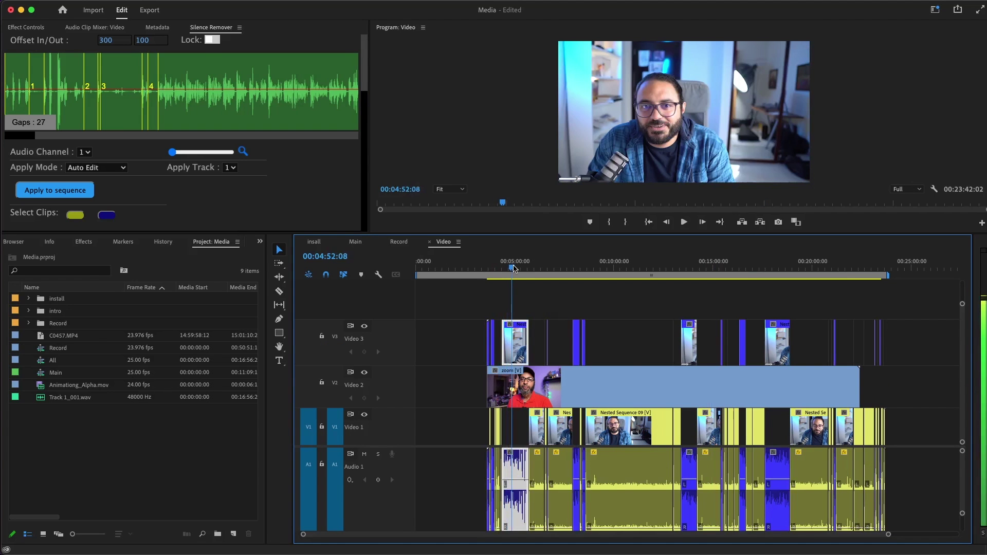
{"action": "left_click", "coordinate": [516, 268]}
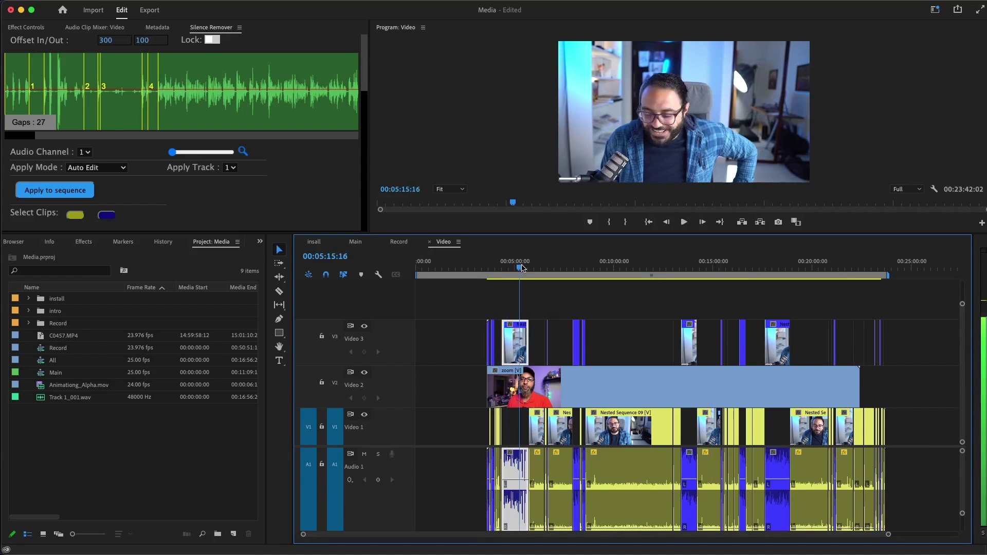
{"action": "left_click_drag", "start_coordinate": [517, 268], "coordinate": [536, 268]}
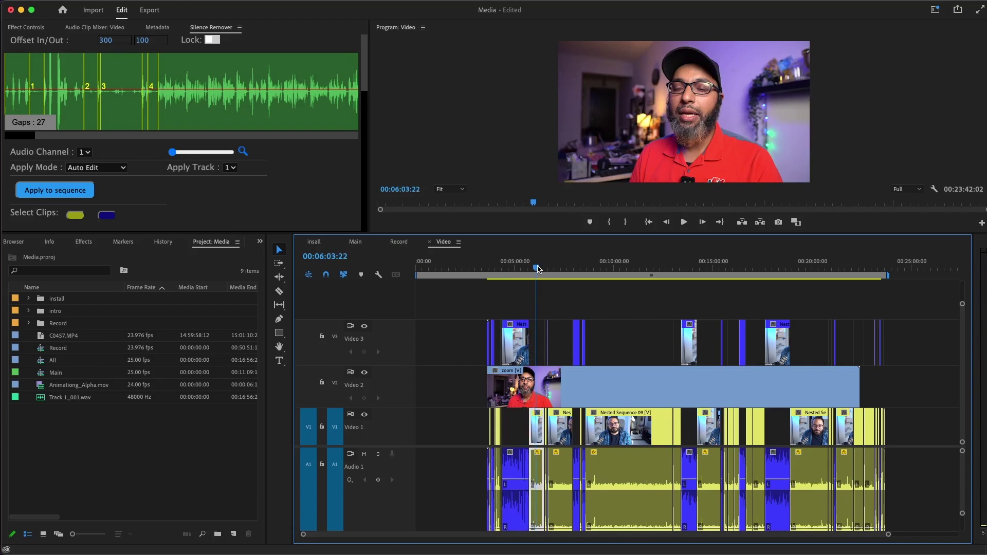
{"action": "left_click_drag", "start_coordinate": [536, 269], "coordinate": [574, 268]}
{"action": "key", "text": "space"}
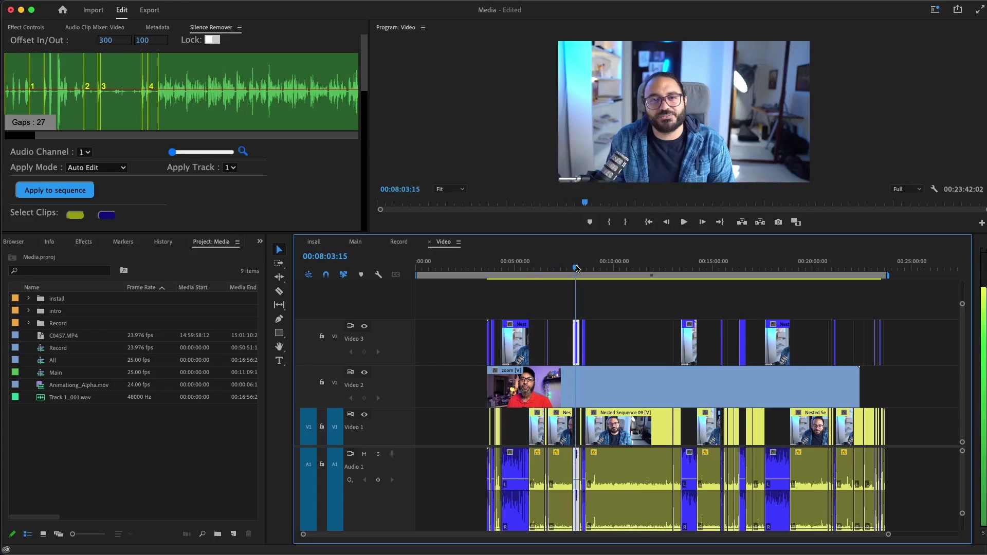
{"action": "key", "text": "equal"}
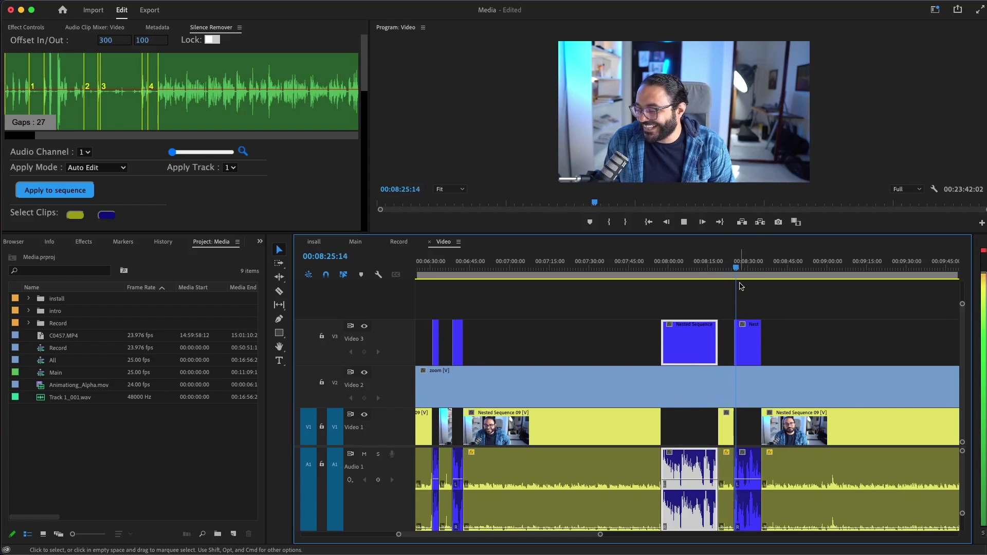
{"action": "key", "text": "backslash"}
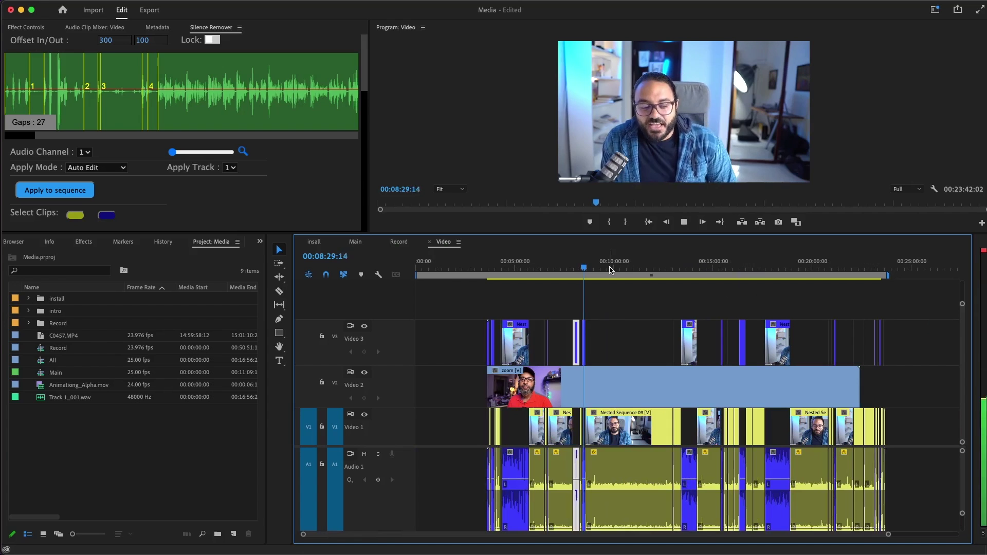
{"action": "left_click", "coordinate": [665, 270]}
{"action": "mouse_move", "coordinate": [667, 271]}
{"action": "left_mouse_down"}
{"action": "mouse_move", "coordinate": [634, 280]}
{"action": "mouse_move", "coordinate": [688, 280]}
{"action": "left_mouse_up"}
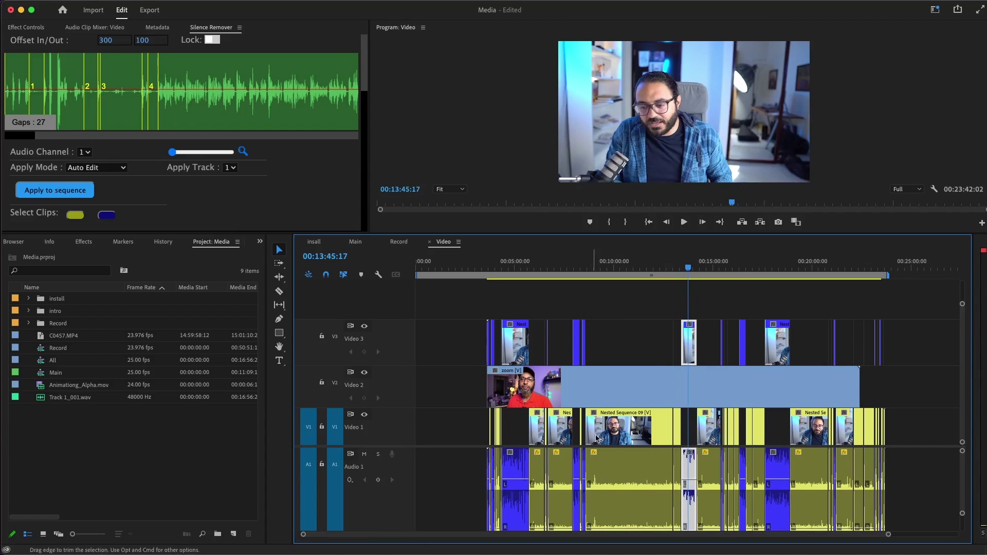
{"action": "scroll", "coordinate": [449, 433], "scroll_direction": "right", "scroll_amount": 5}
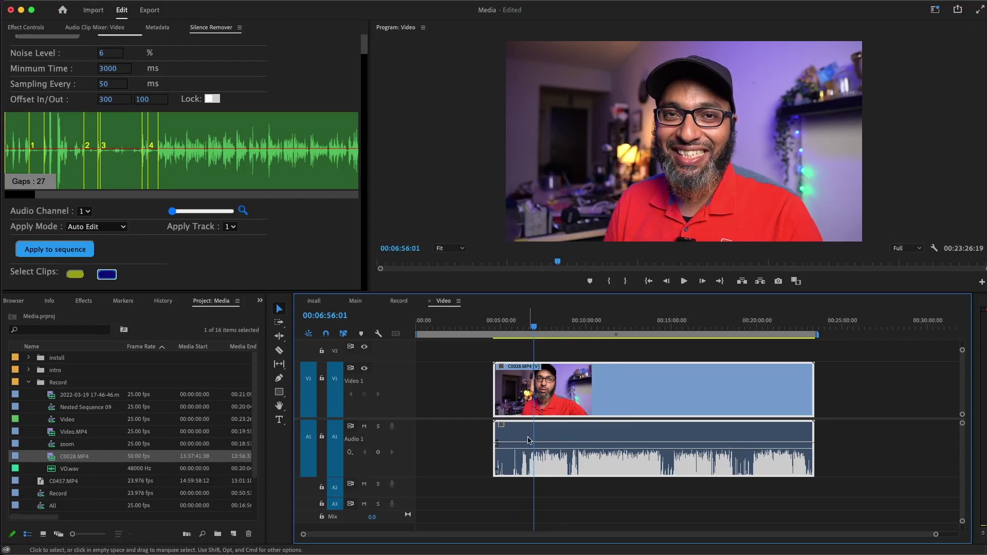
Step: Drop C0028.mp3 into Silence Remover's file field so it detects 69 silent gaps
{"action": "left_click_drag", "start_coordinate": [541, 329], "coordinate": [549, 330]}
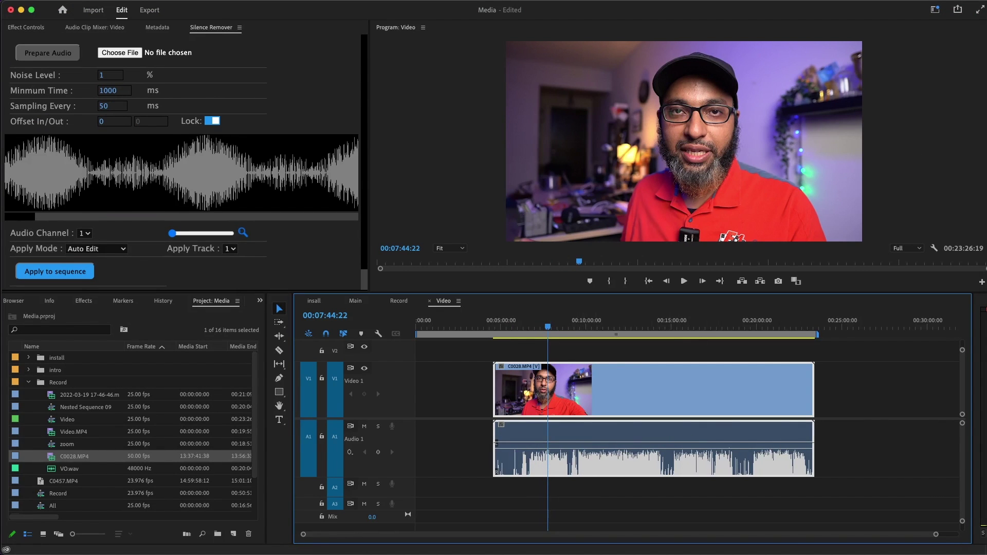
{"action": "left_click_drag", "start_coordinate": [752, 154], "coordinate": [138, 62]}
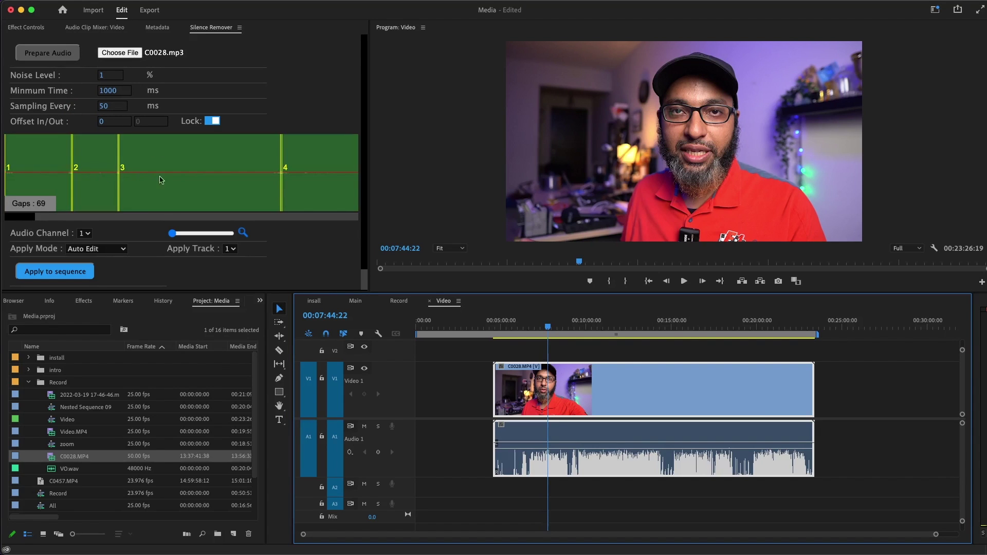
{"action": "left_click_drag", "start_coordinate": [16, 218], "coordinate": [59, 222]}
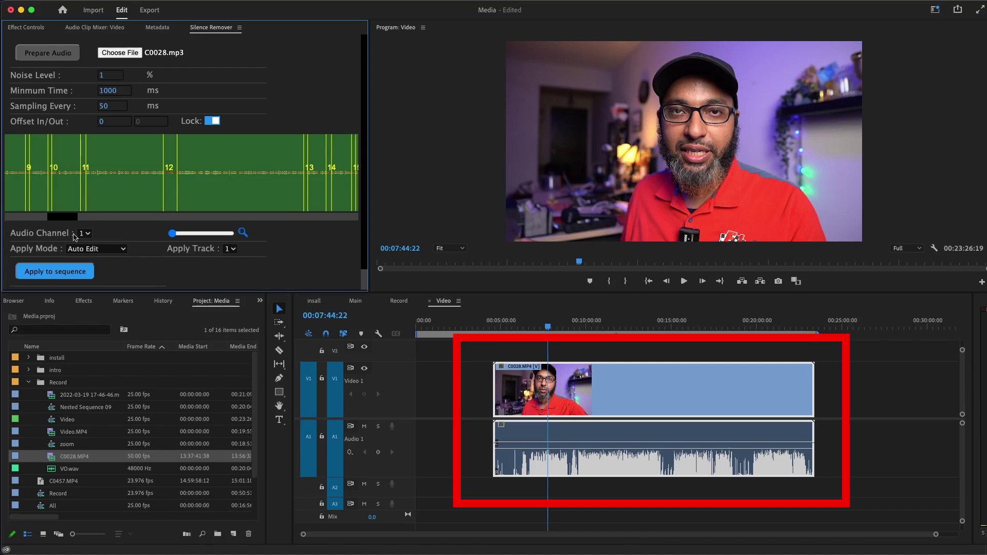
Step: Analyse audio channel 2 instead (47 gaps) and apply the cuts to the C0028.MP4 sequence
{"action": "left_click", "coordinate": [88, 235]}
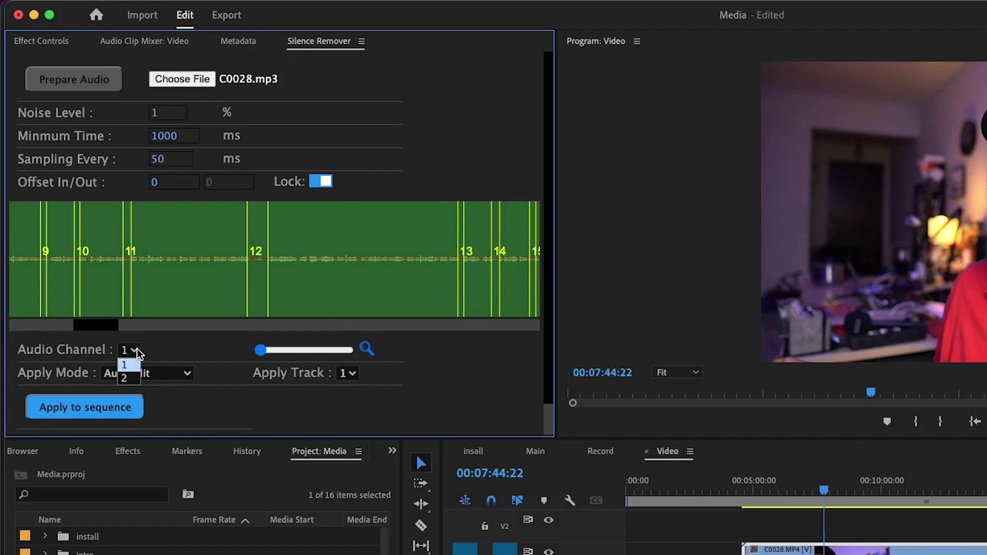
{"action": "left_click", "coordinate": [133, 377]}
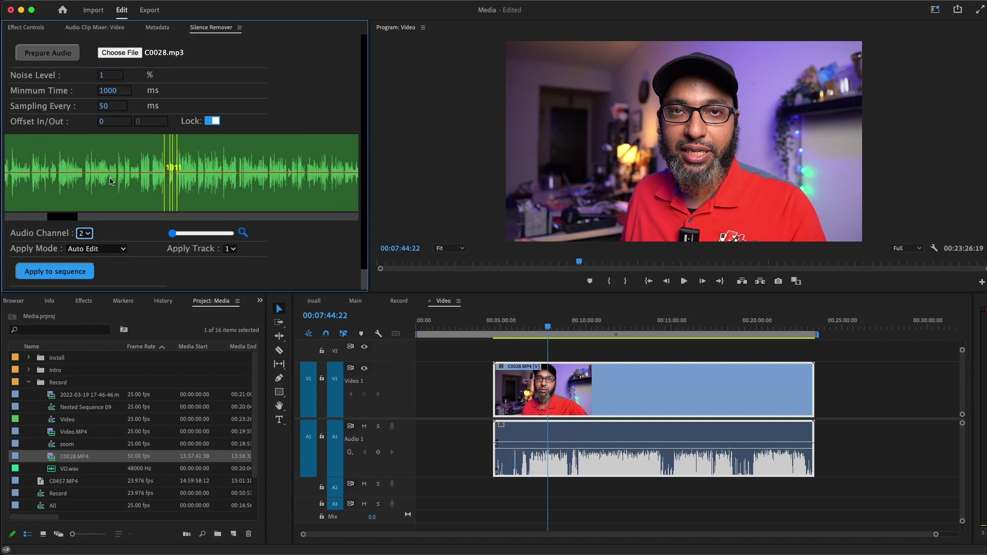
{"action": "mouse_move", "coordinate": [58, 217]}
{"action": "left_mouse_down"}
{"action": "mouse_move", "coordinate": [323, 217]}
{"action": "mouse_move", "coordinate": [86, 217]}
{"action": "left_mouse_up"}
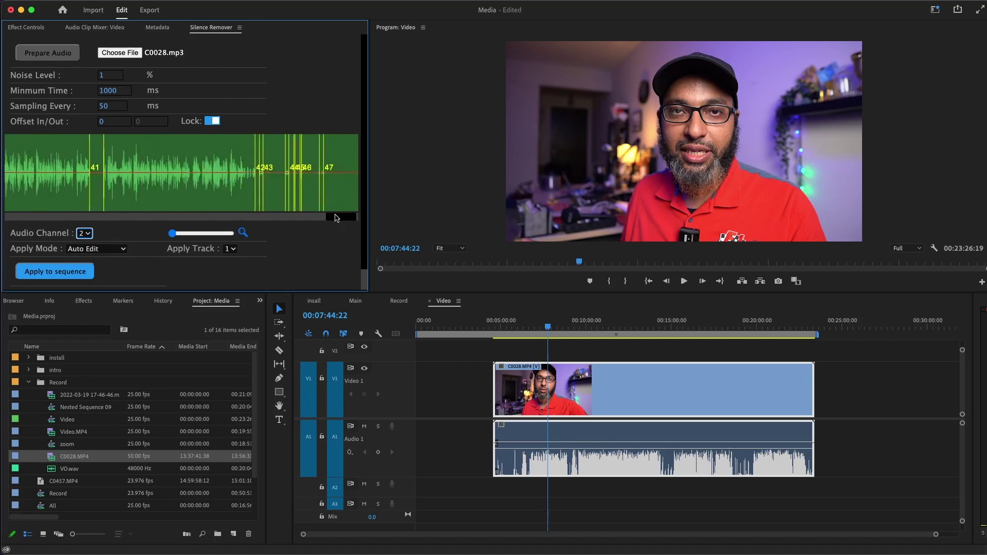
{"action": "left_click", "coordinate": [65, 272]}
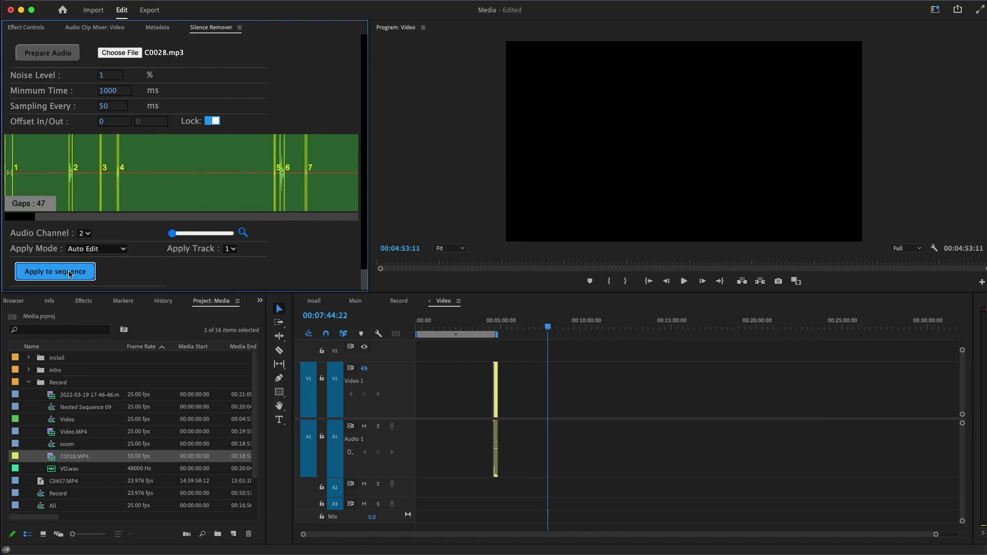